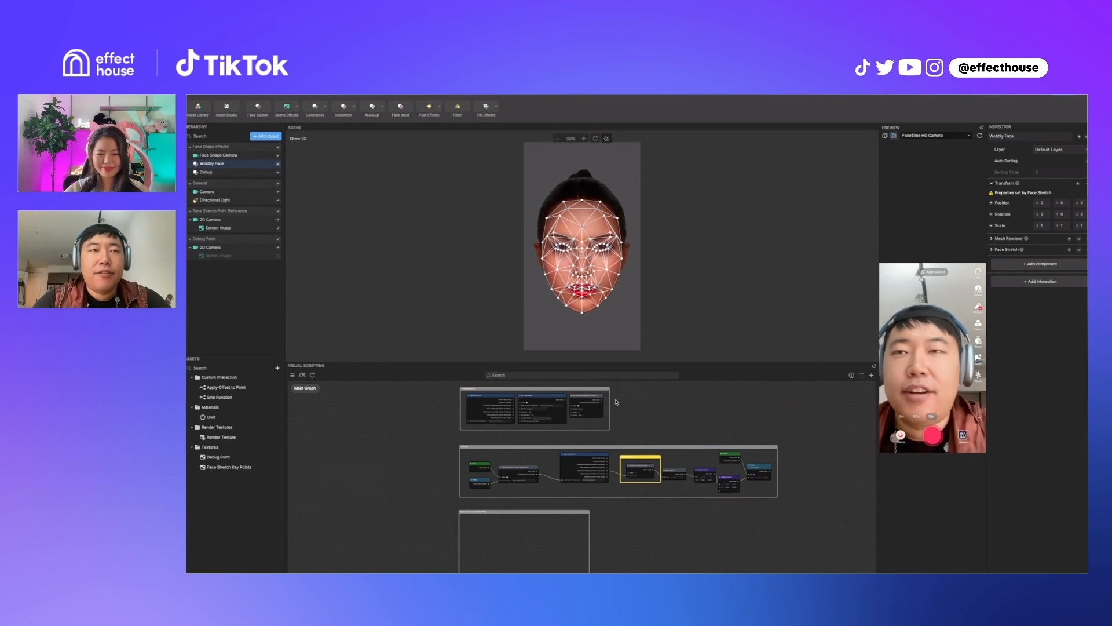
Examine the Face Stretch 101 node group and the comment group beneath it in the visual scripting graph.
scroll(617, 401, up, 2)
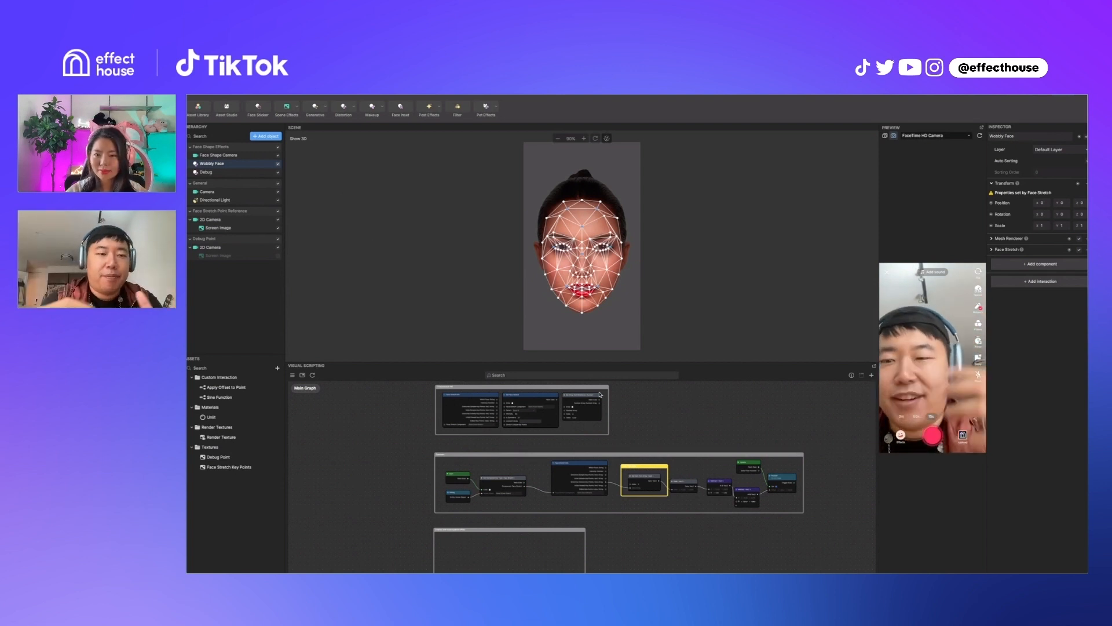
scroll(554, 406, down, 5)
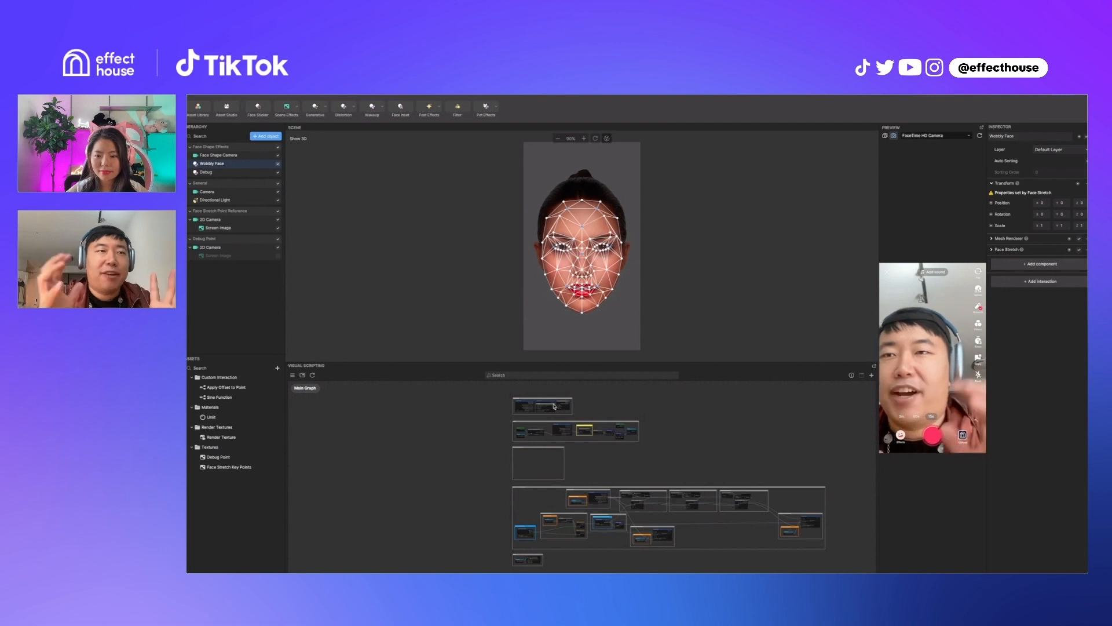
scroll(545, 400, up, 5)
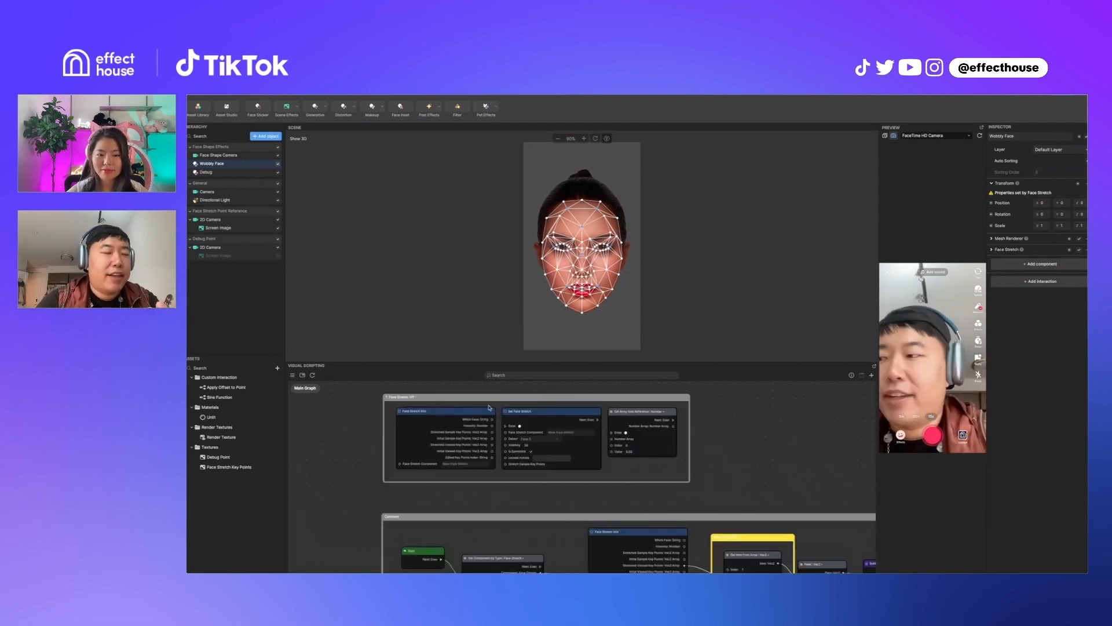
scroll(463, 394, up, 3)
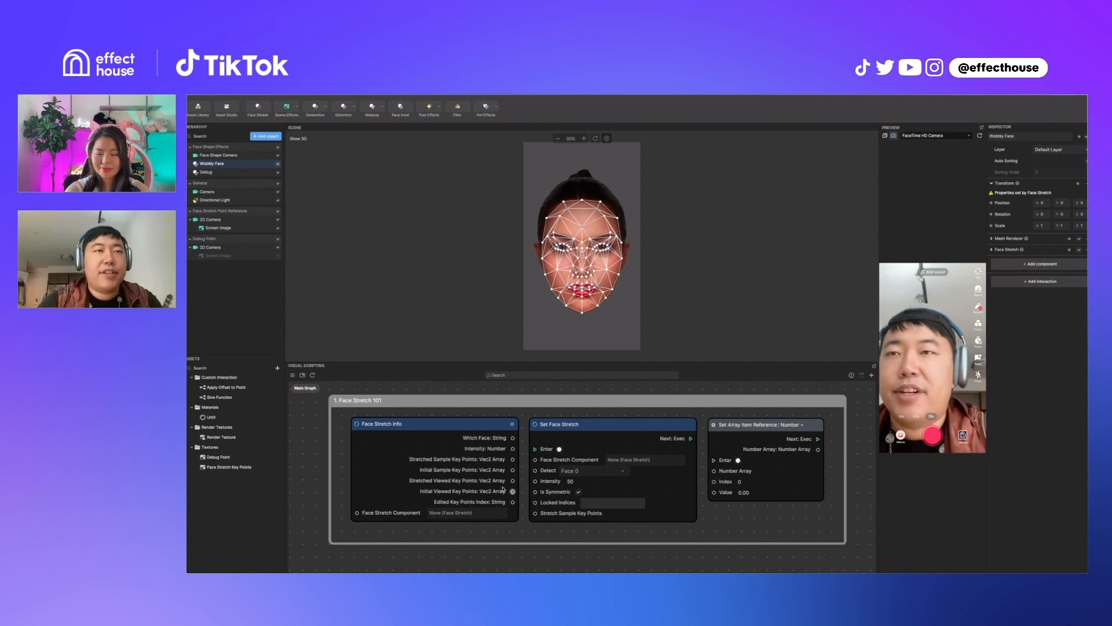
scroll(477, 397, down, 5)
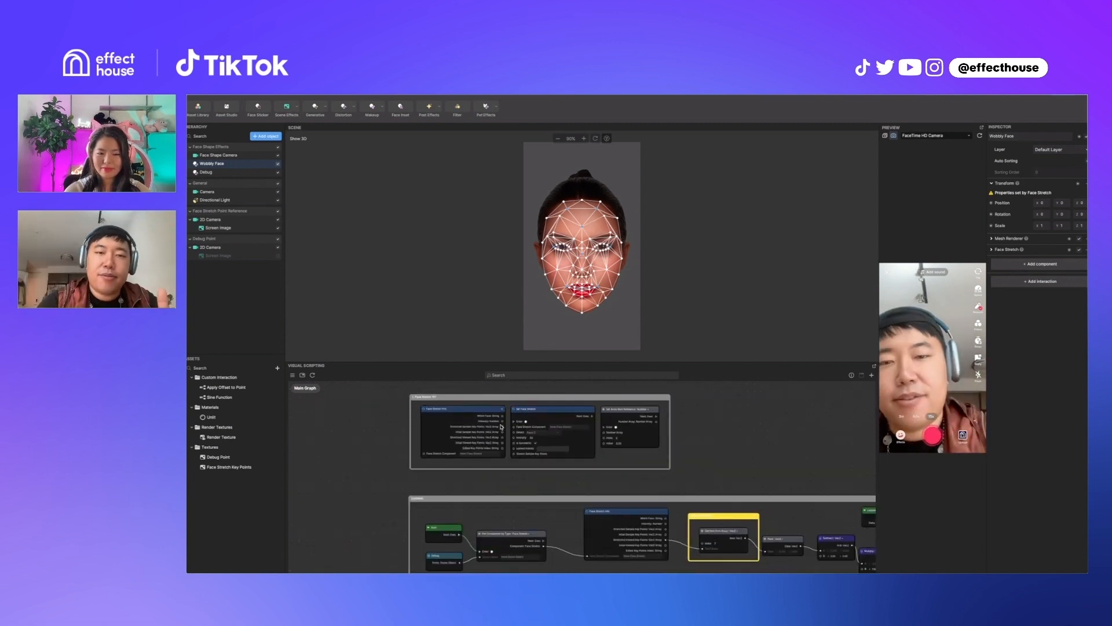
scroll(447, 464, down, 3)
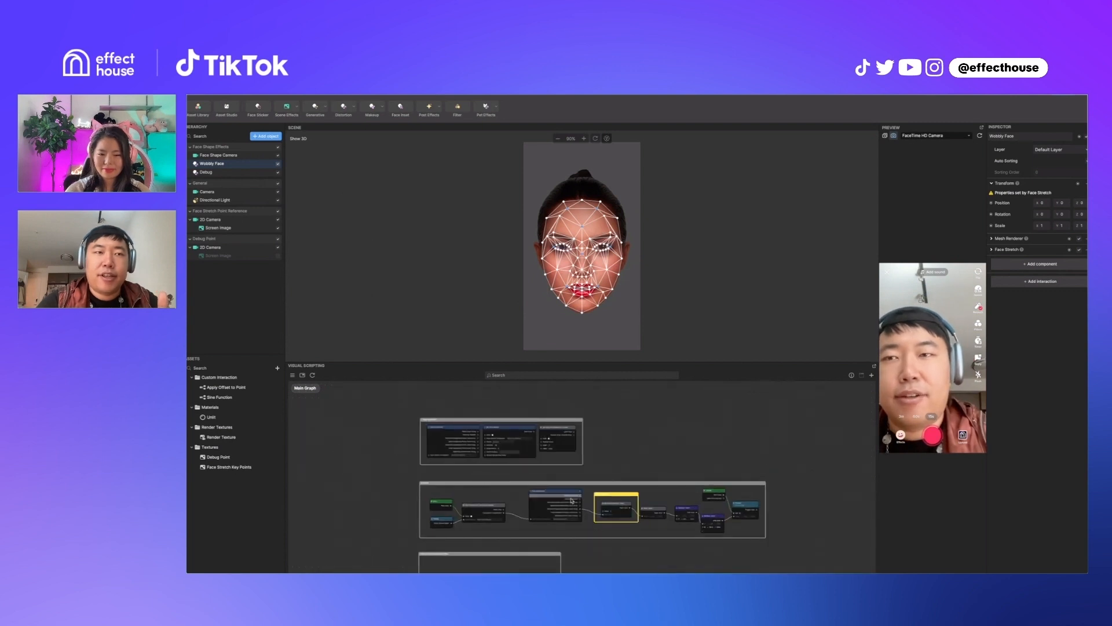
scroll(554, 505, down, 2)
scroll(554, 505, up, 1)
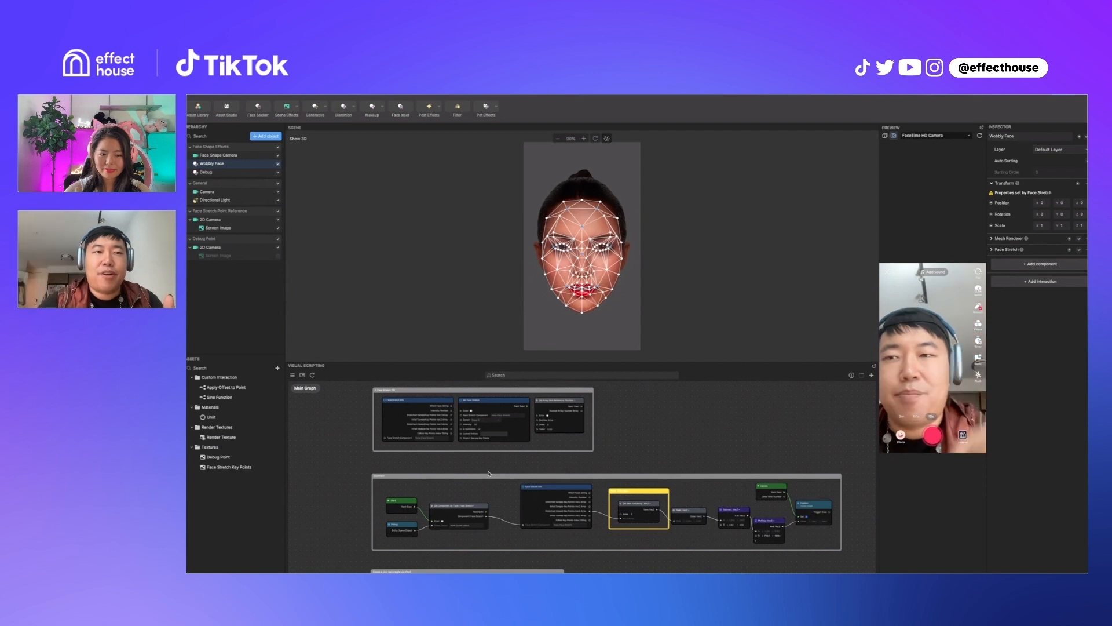
Examine the remaining graph groups, down to the Wobbly Face node connected to Tap Screen to Stretch Random Face.
scroll(570, 453, down, 4)
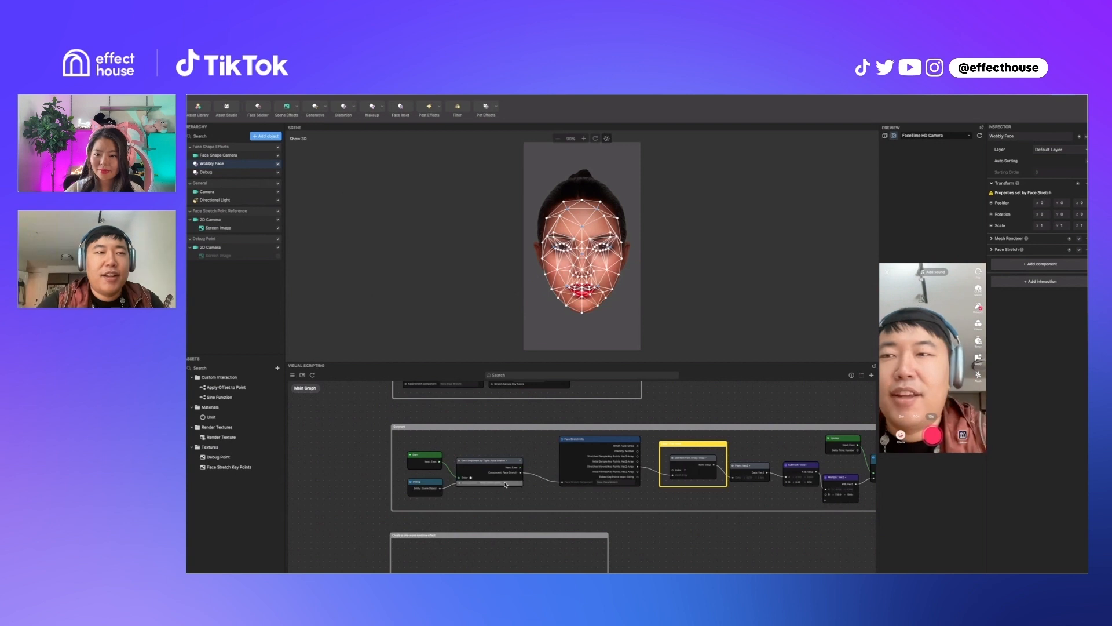
scroll(510, 480, down, 5)
scroll(527, 467, up, 5)
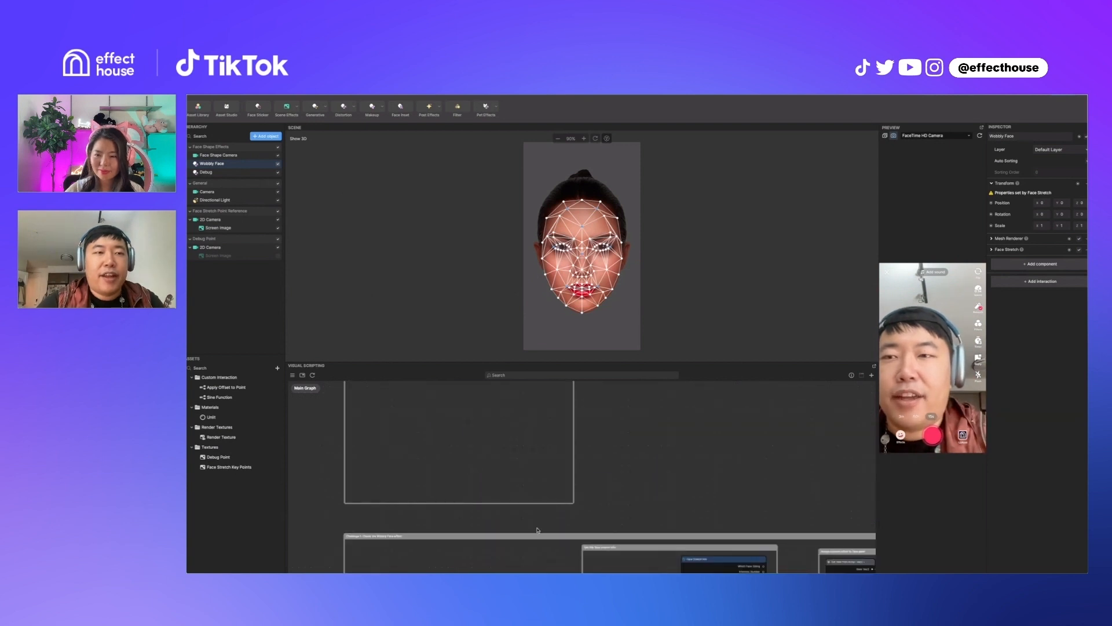
scroll(553, 478, down, 4)
scroll(575, 542, up, 5)
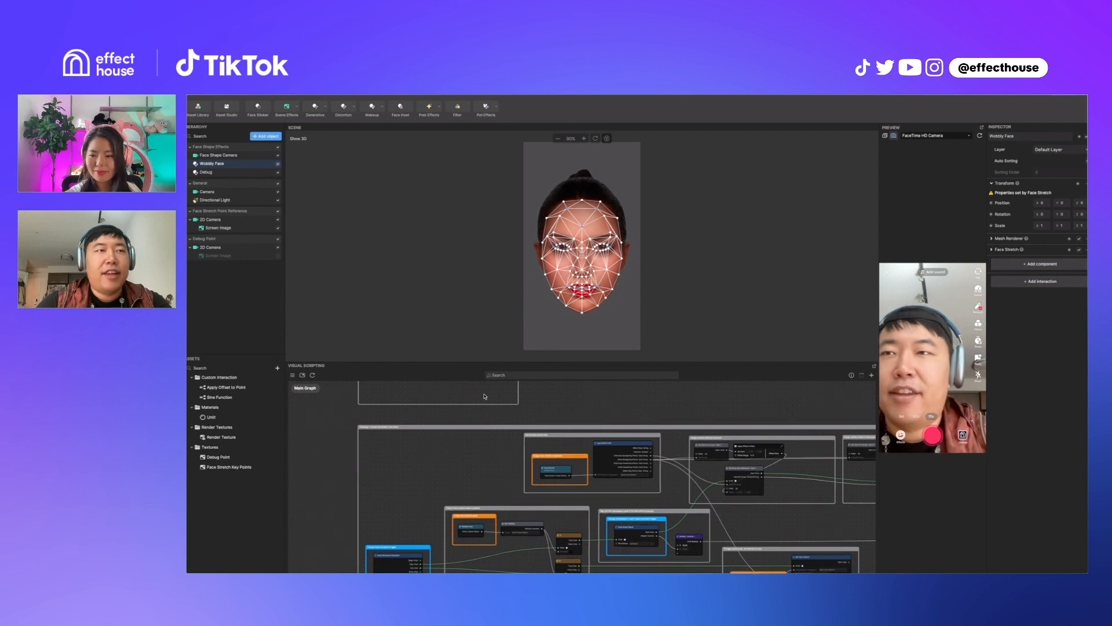
scroll(471, 456, down, 5)
scroll(458, 444, up, 5)
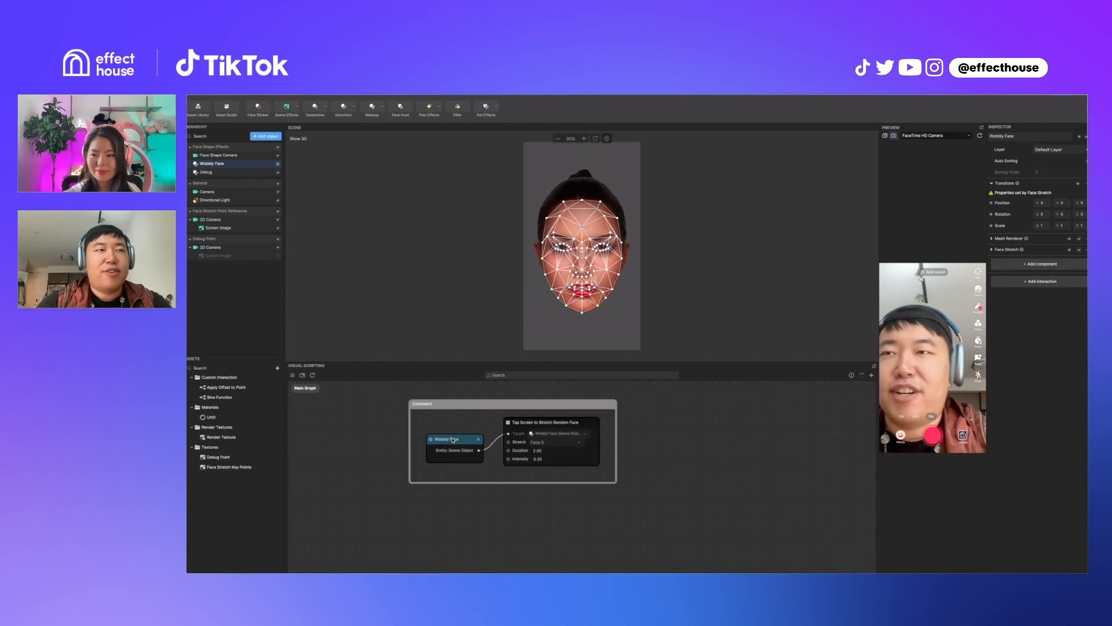
scroll(453, 440, up, 1)
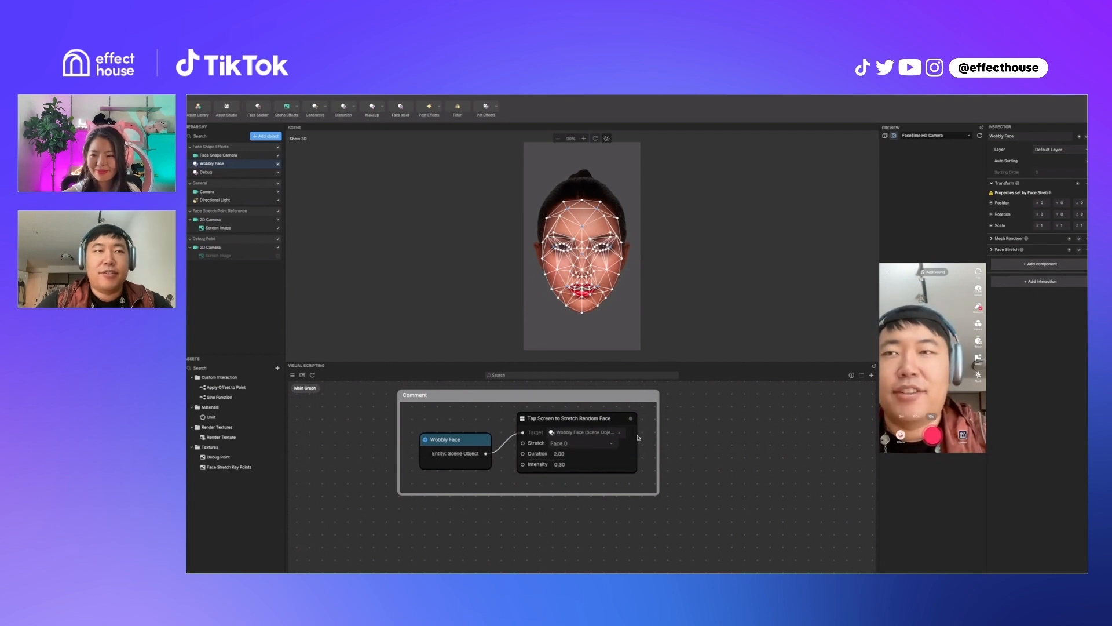
Add another Tap Screen to Stretch Random Face interaction to Wobbly Face and undo the addition.
click(1043, 284)
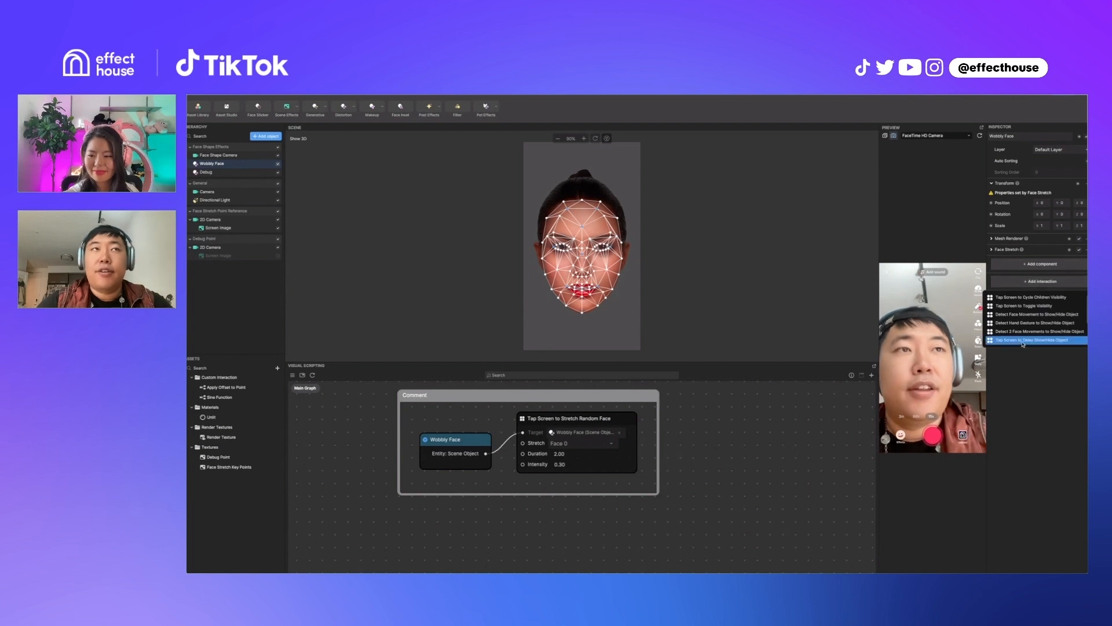
scroll(1025, 342, down, 4)
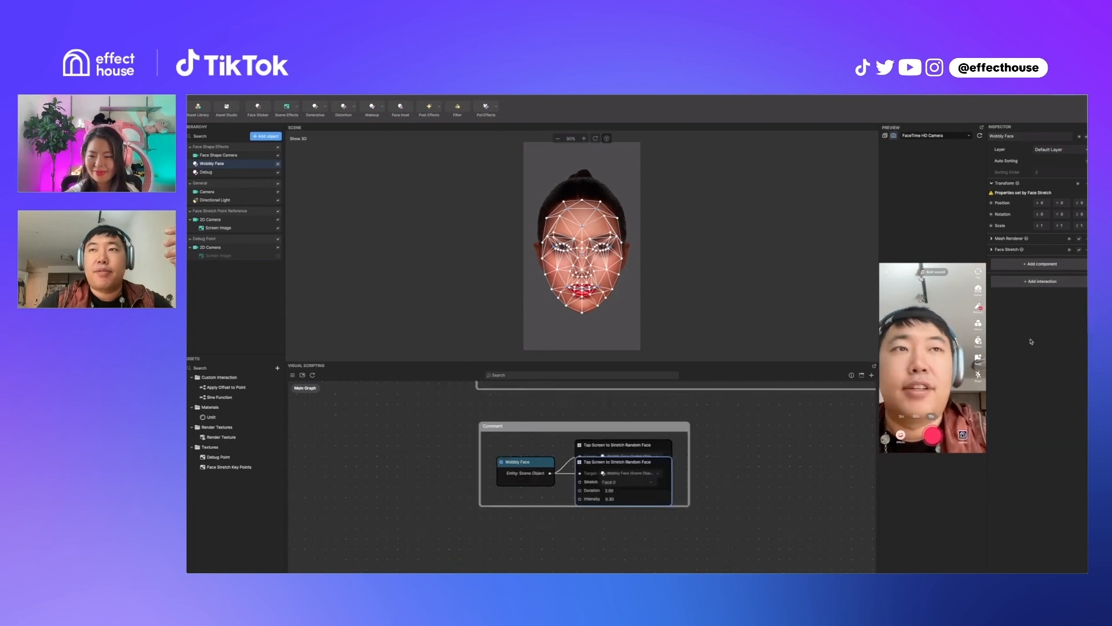
click(1031, 341)
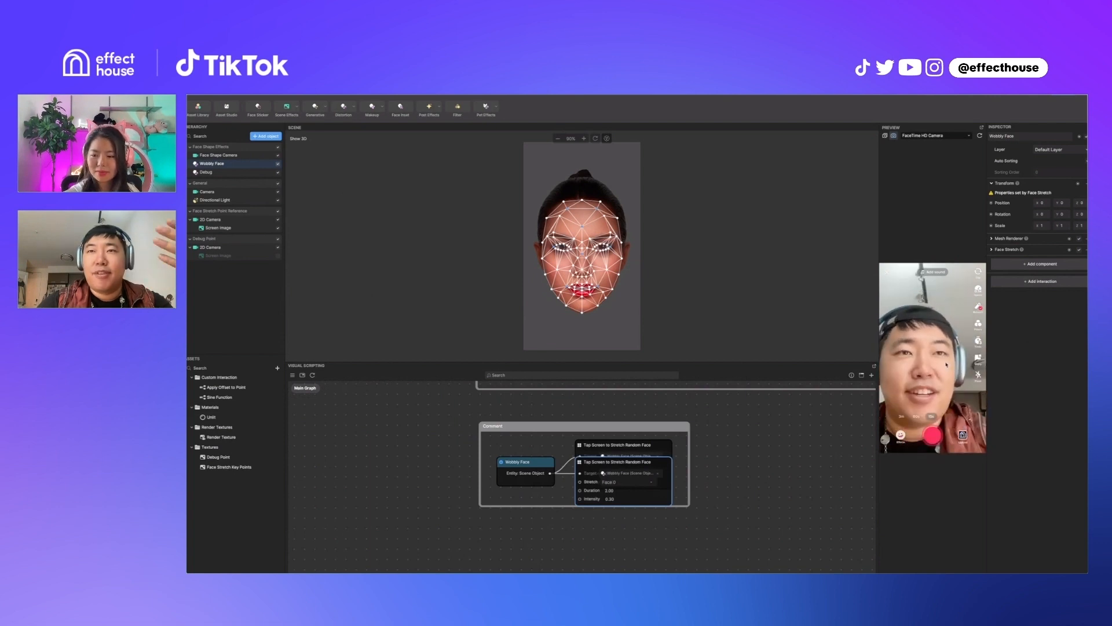
scroll(819, 427, up, 1)
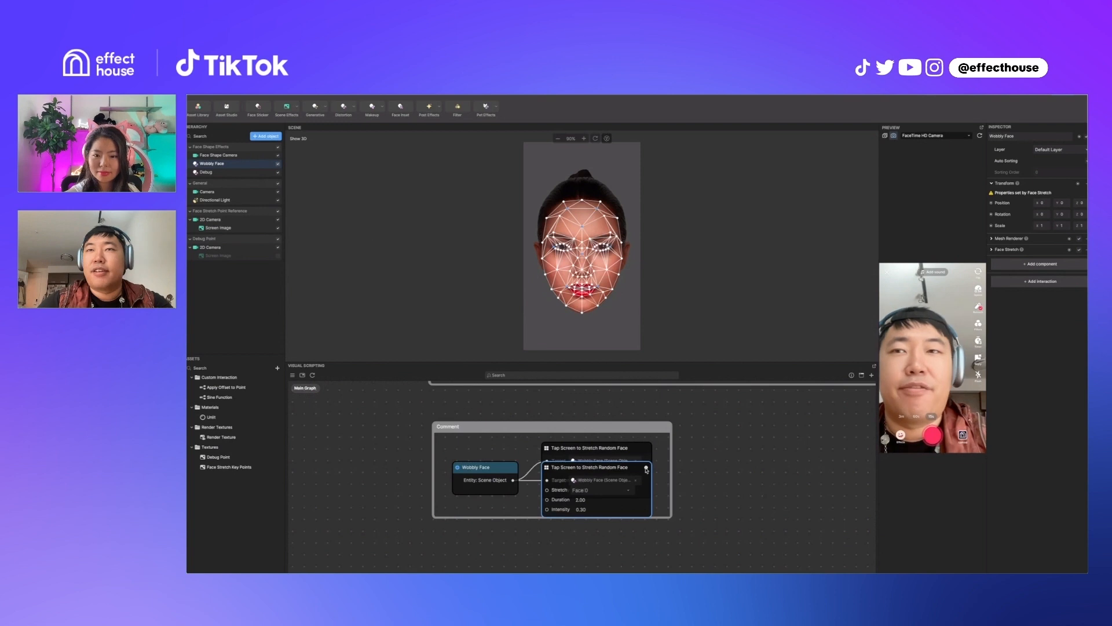
key(super+z)
Review the Tap Screen to Stretch Random Face node and the Face Stretch 101 nodes in the graph.
scroll(515, 564, down, 2)
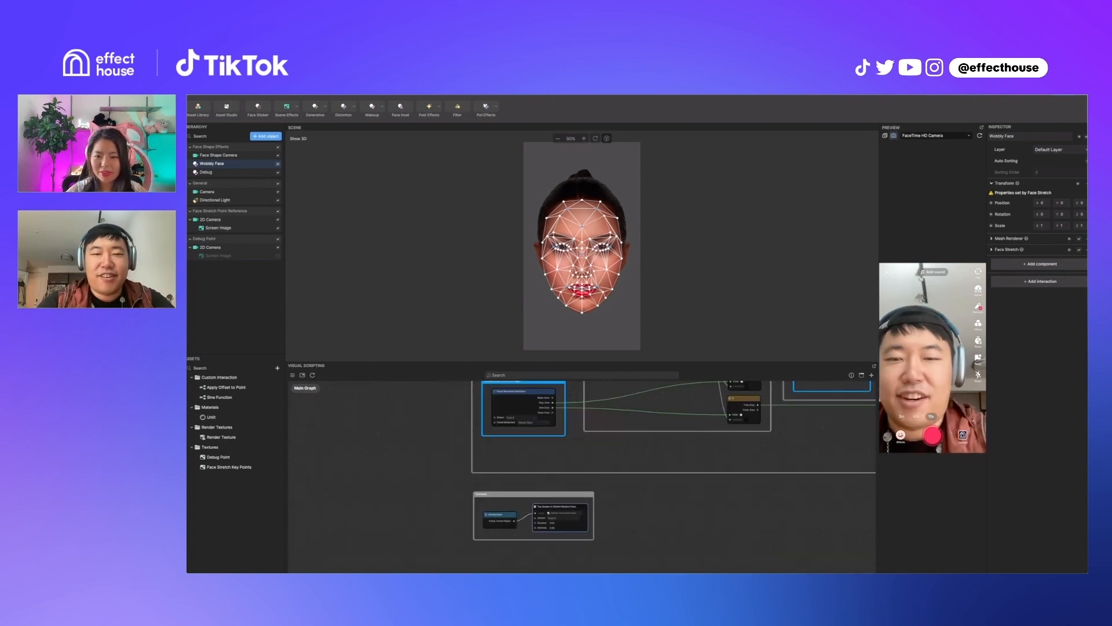
scroll(516, 560, down, 3)
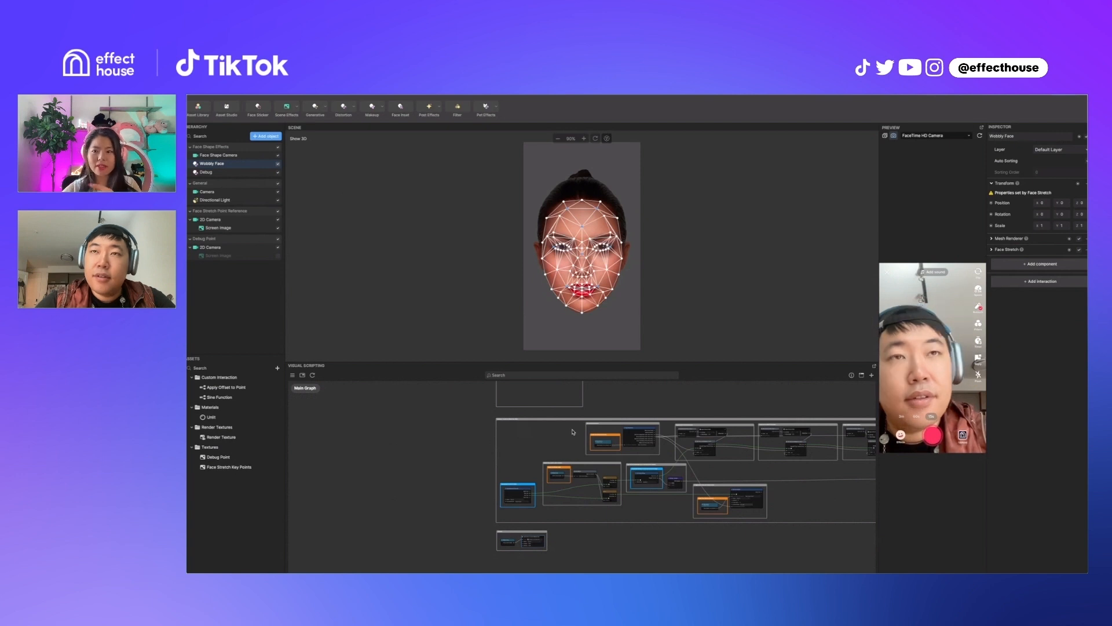
scroll(526, 546, up, 5)
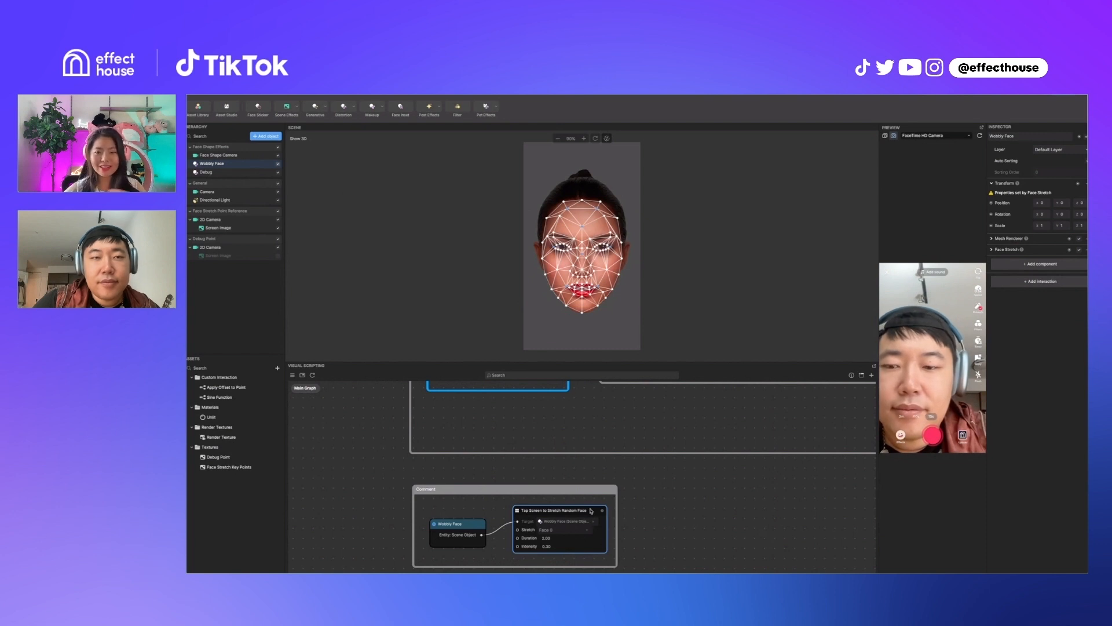
click(689, 534)
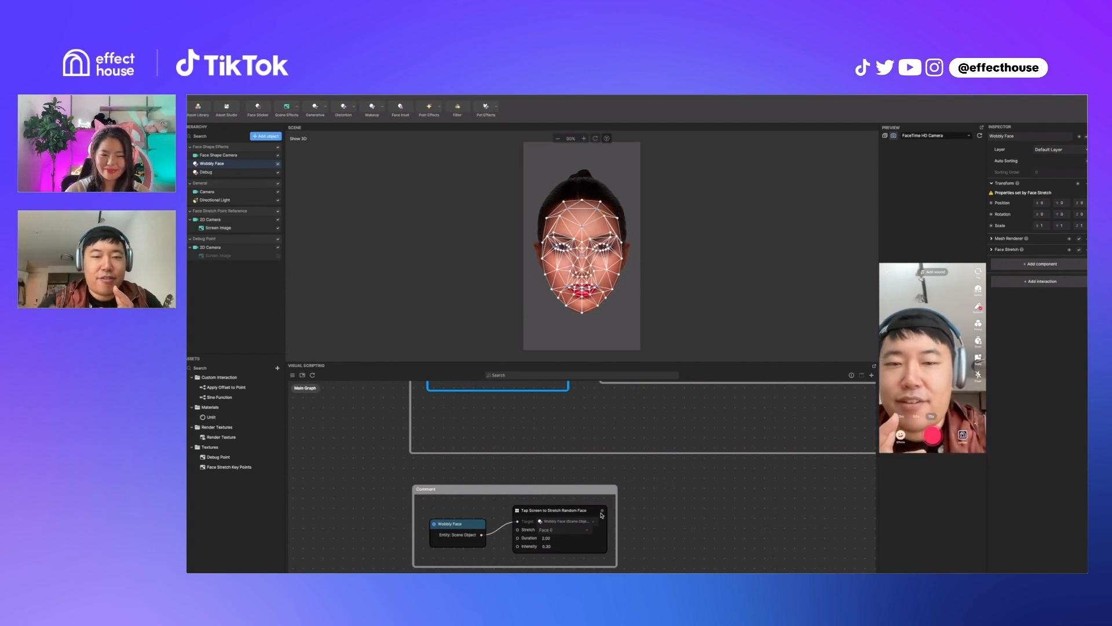
scroll(546, 559, down, 10)
scroll(563, 391, up, 10)
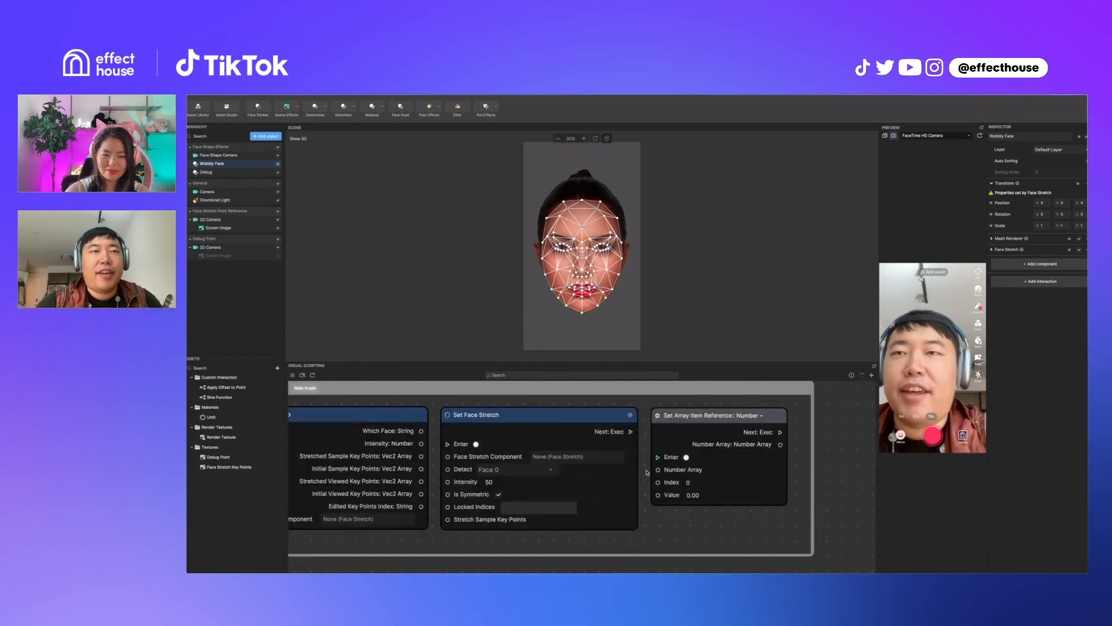
scroll(705, 502, down, 2)
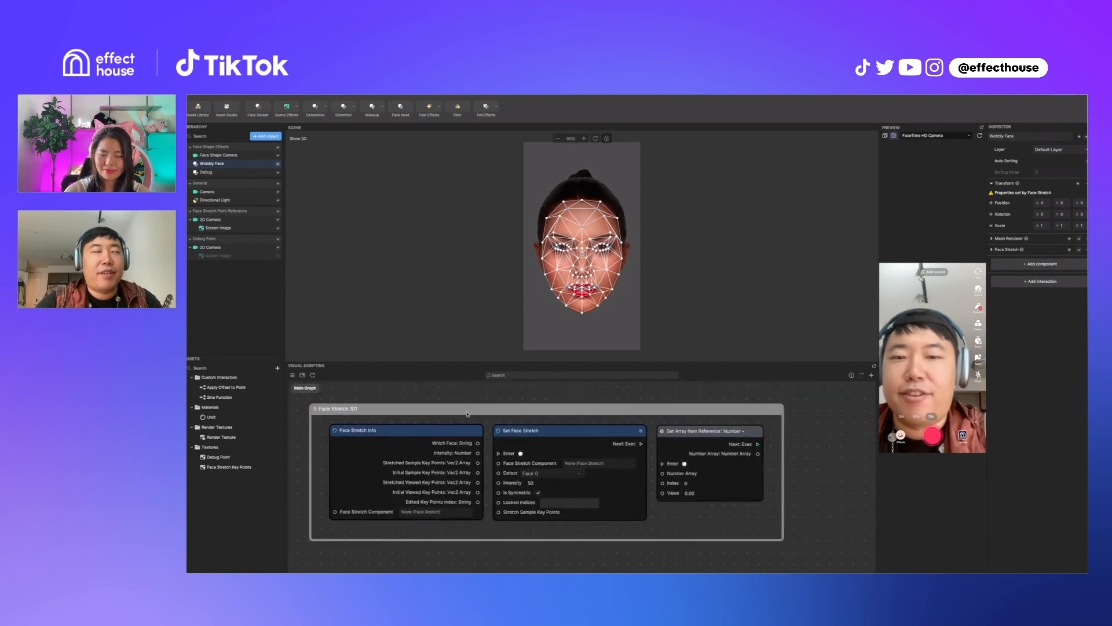
Add a new Face Stretch object from the Face Effects category to the scene.
click(252, 300)
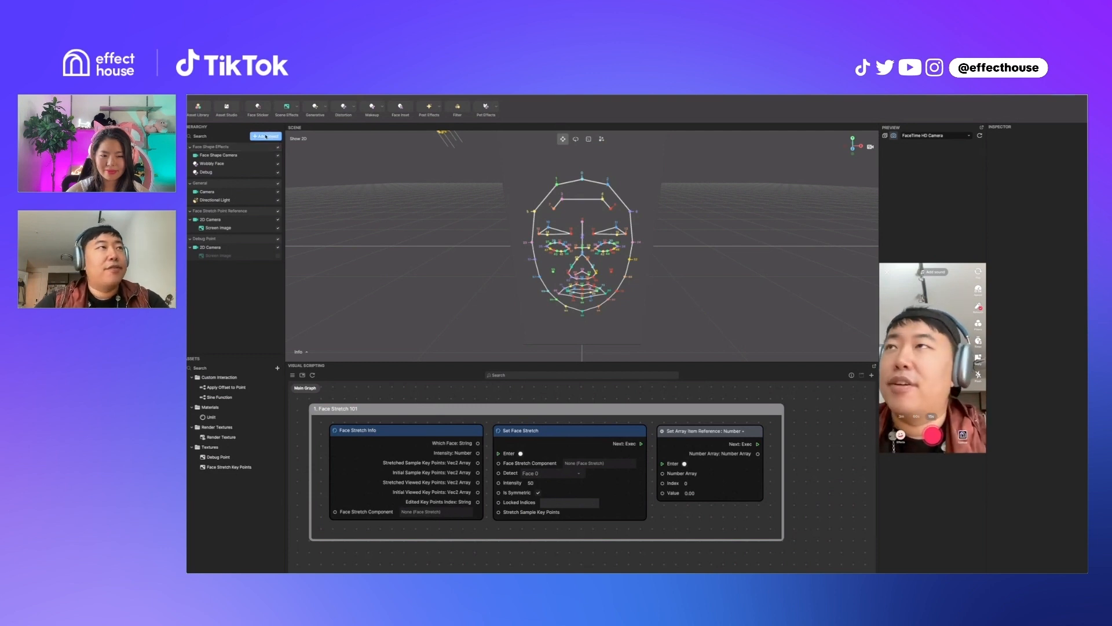
click(265, 136)
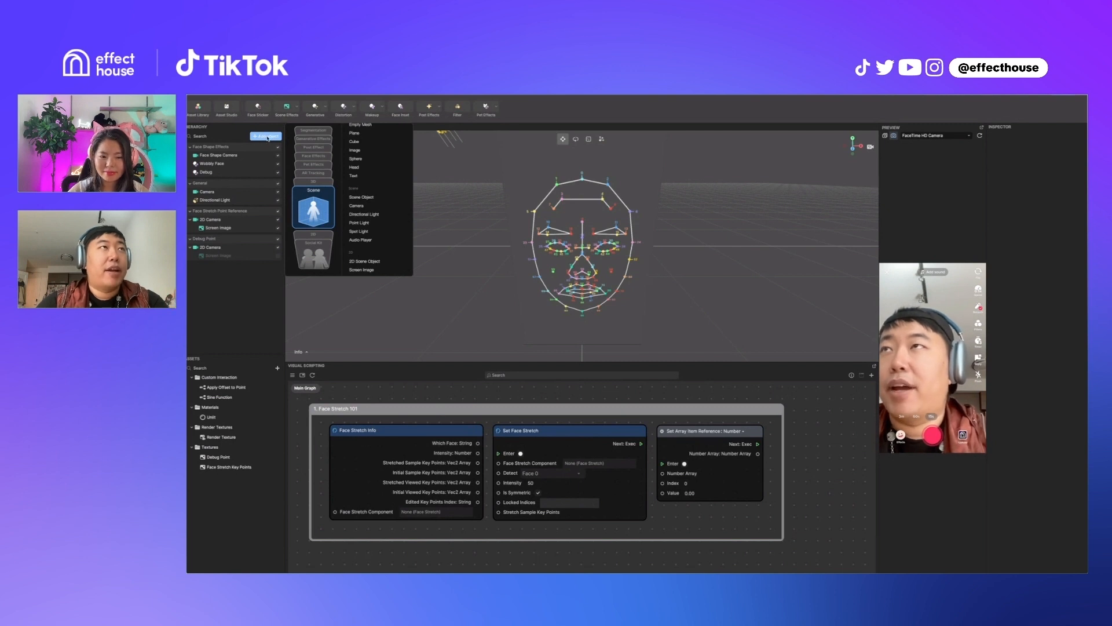
click(322, 162)
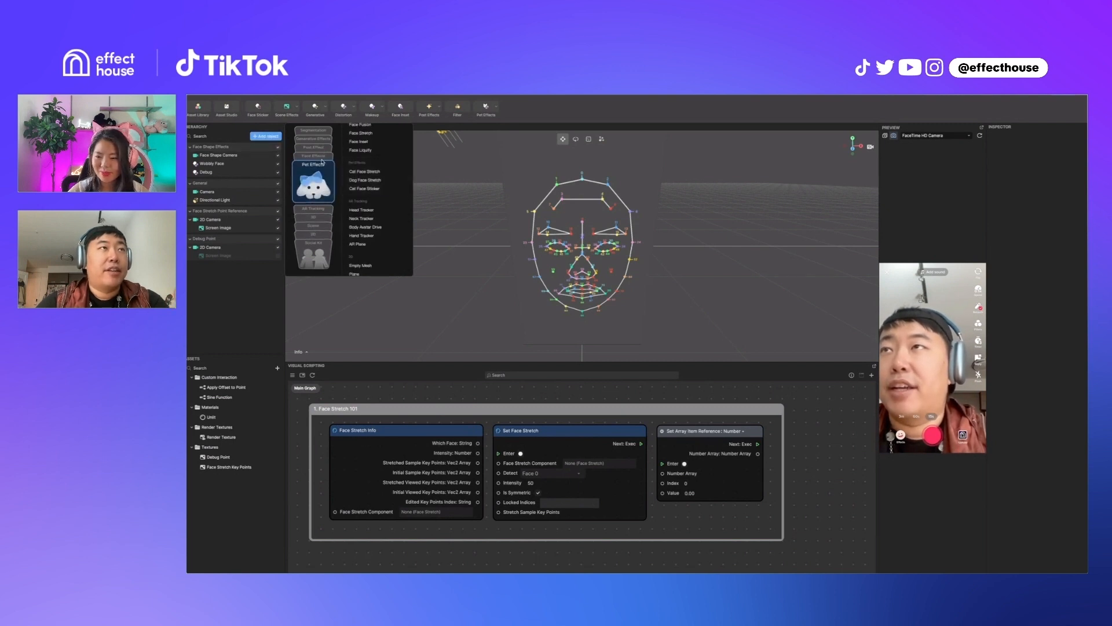
scroll(321, 165, up, 1)
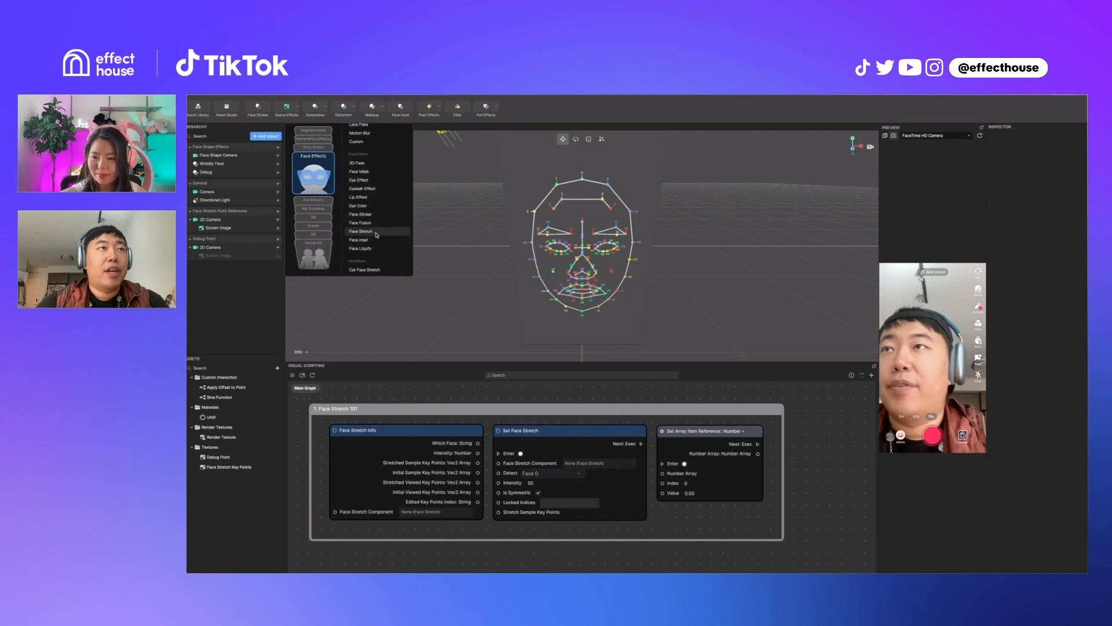
click(361, 232)
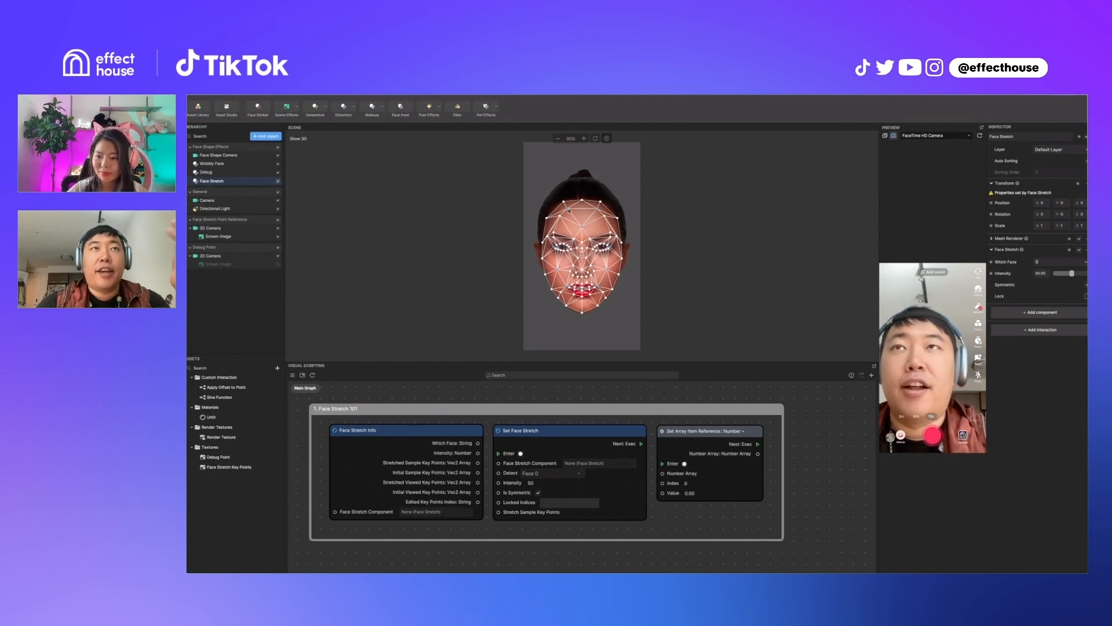
Raise the forehead of the new Face Stretch by moving its upper key points, pulling one point outward and back.
mouse_move(567, 208)
mouse_down()
mouse_move(550, 188)
mouse_move(573, 183)
mouse_move(582, 194)
mouse_move(577, 174)
mouse_move(539, 169)
mouse_move(567, 199)
mouse_up()
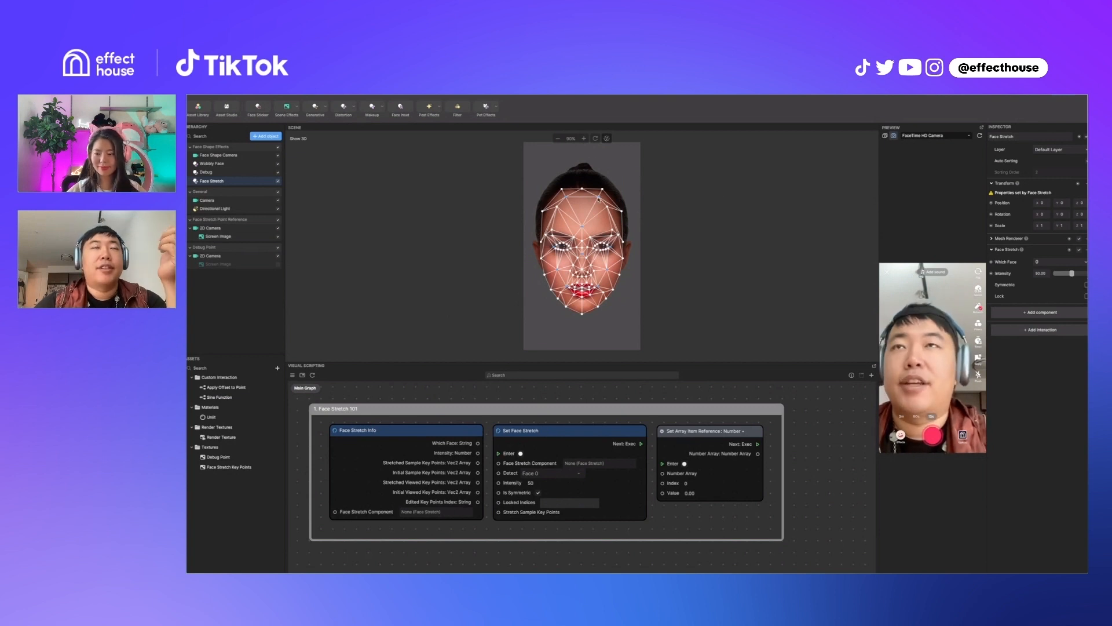
drag(623, 210, 602, 196)
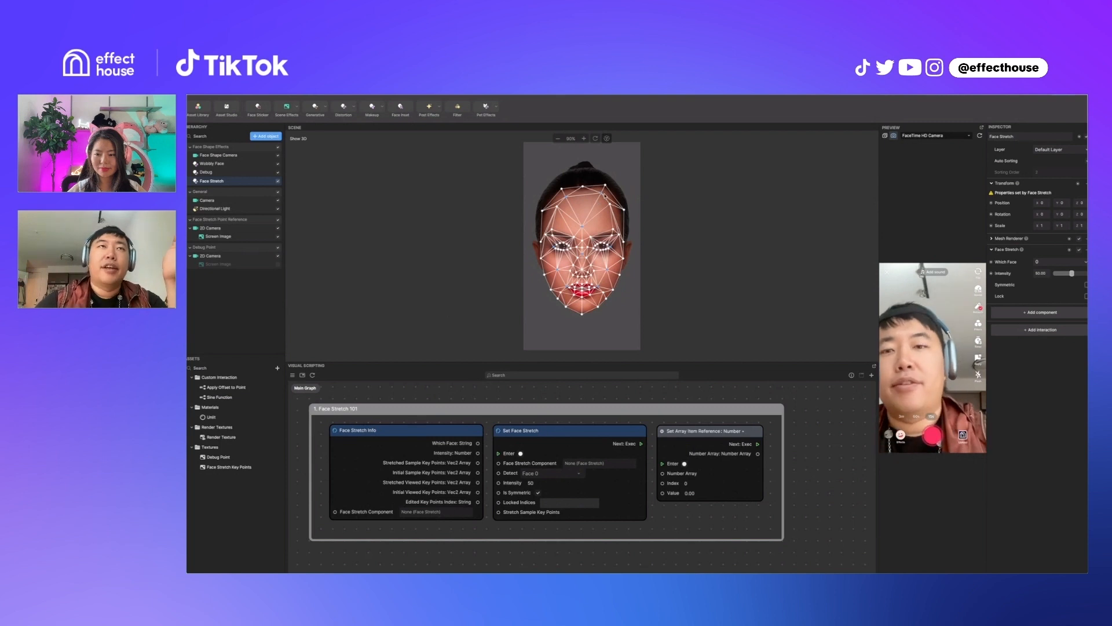
drag(604, 195, 619, 173)
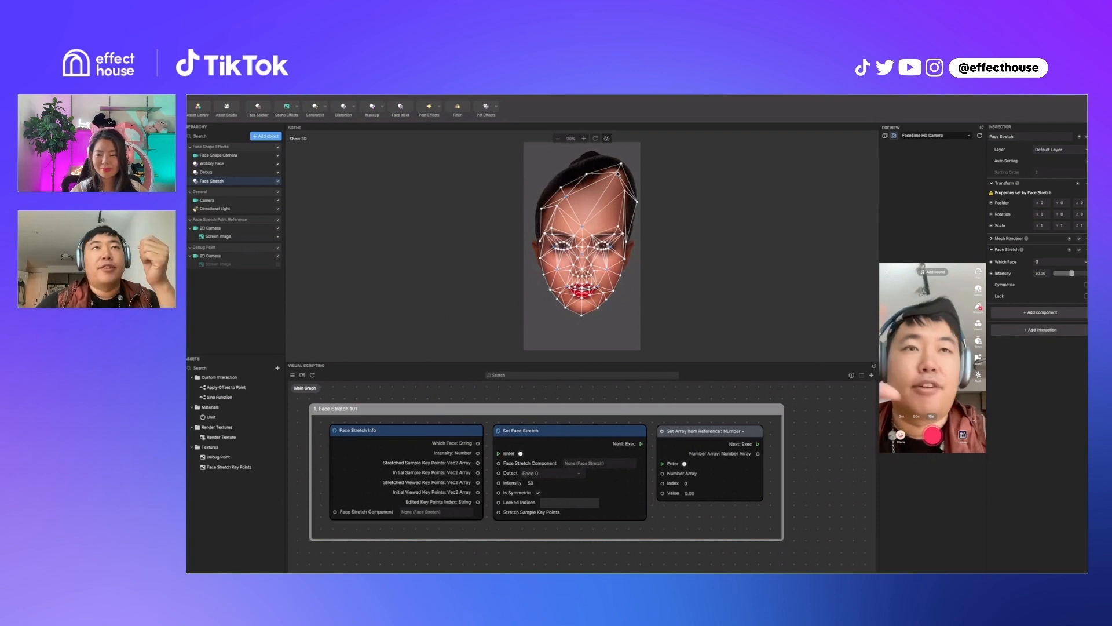
drag(618, 173, 602, 186)
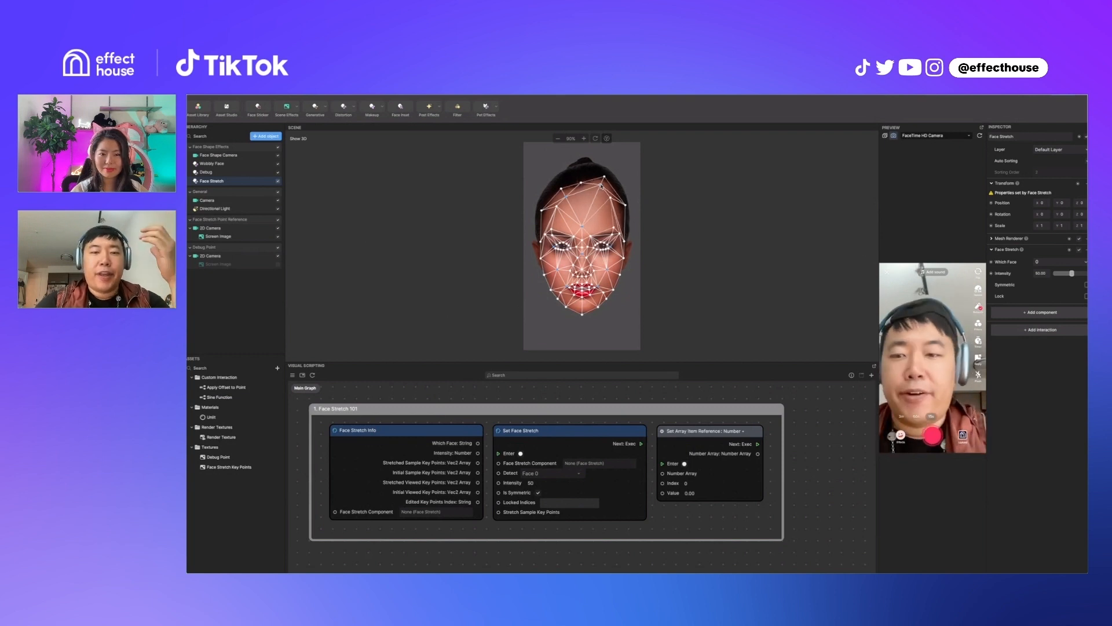
mouse_move(602, 186)
mouse_down()
mouse_move(610, 204)
mouse_move(593, 215)
mouse_move(618, 172)
mouse_up()
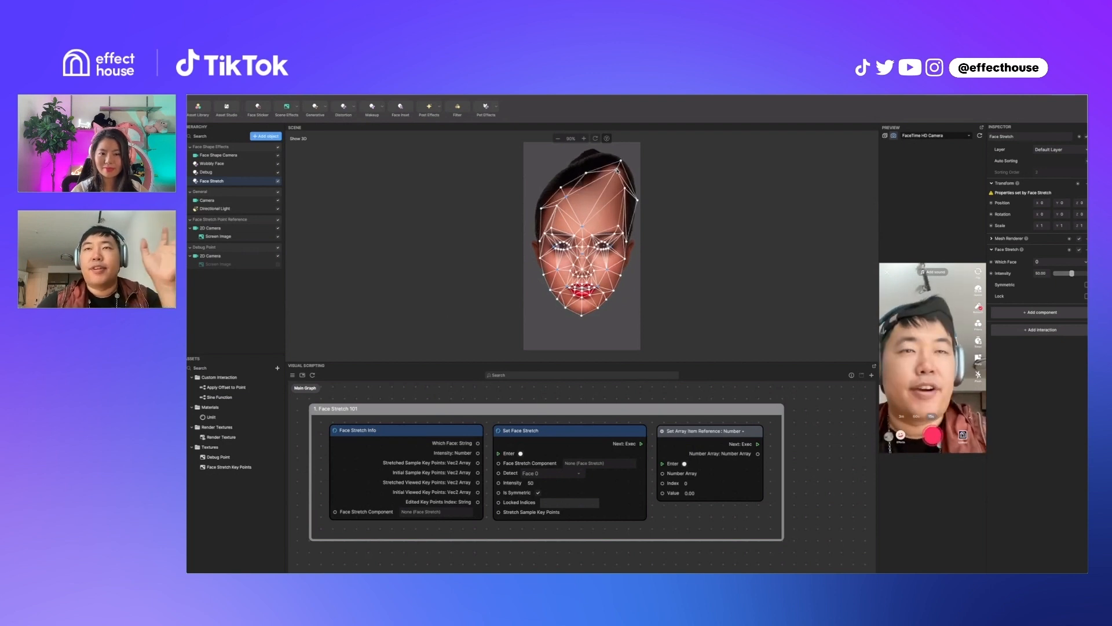
drag(617, 170, 603, 188)
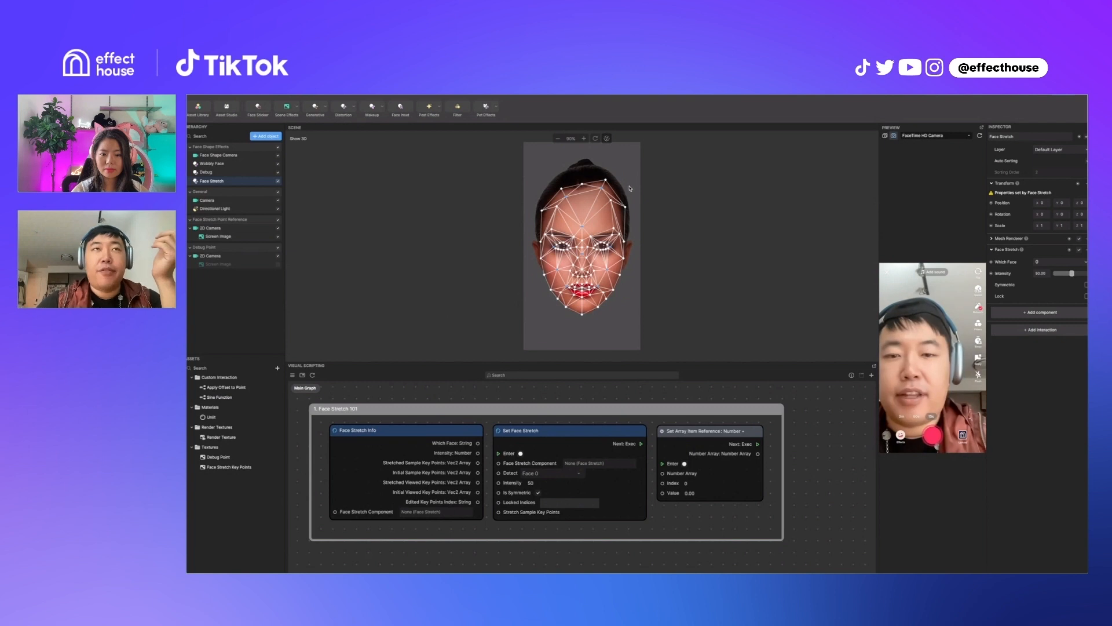
scroll(603, 184, up, 3)
scroll(603, 257, down, 3)
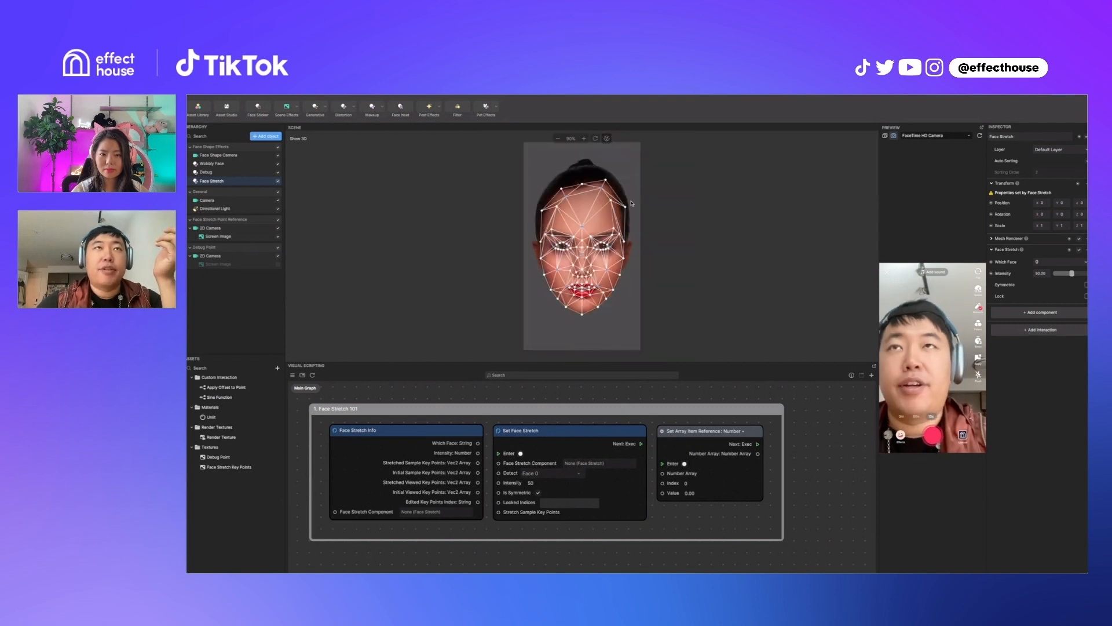
scroll(614, 204, up, 3)
scroll(615, 208, down, 3)
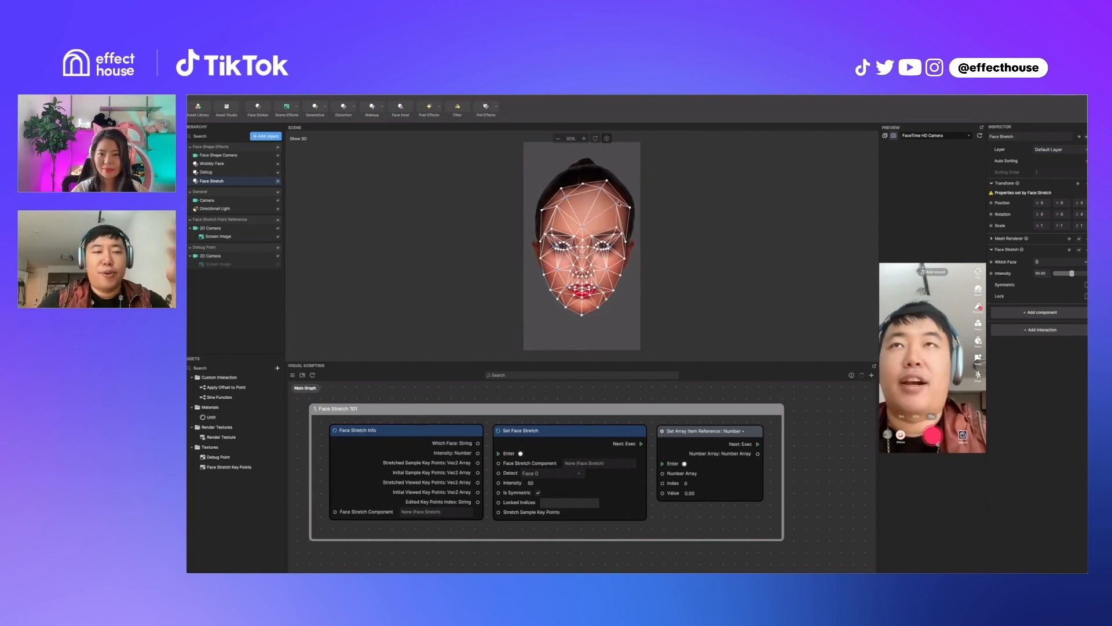
Show the numbered key point reference in the scene and float the visual scripting window clear of it to examine all the points.
click(607, 139)
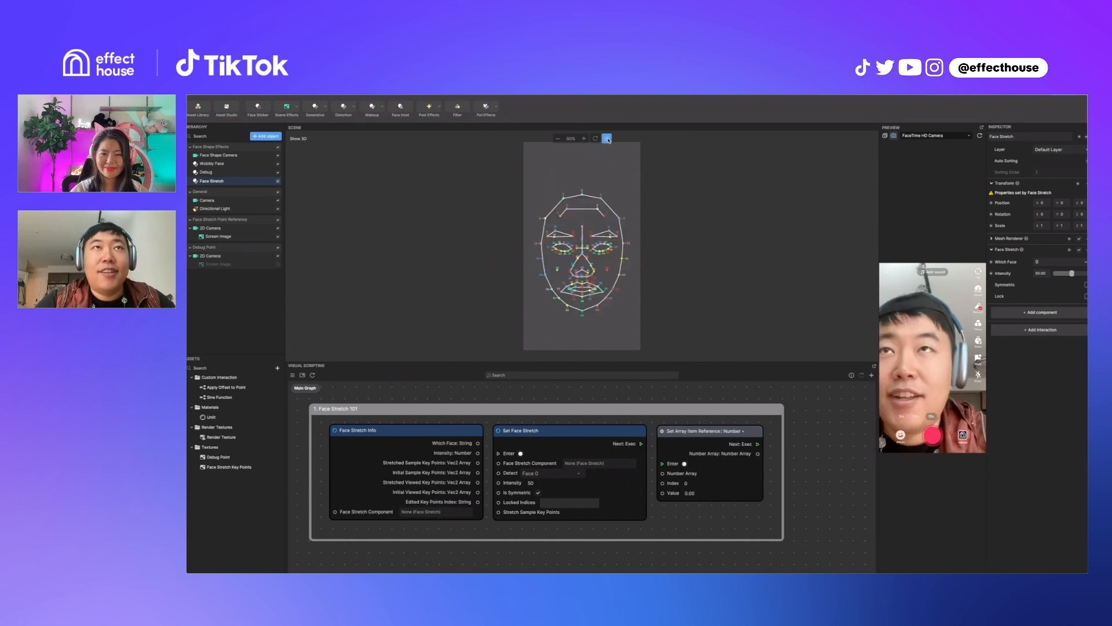
scroll(603, 164, up, 3)
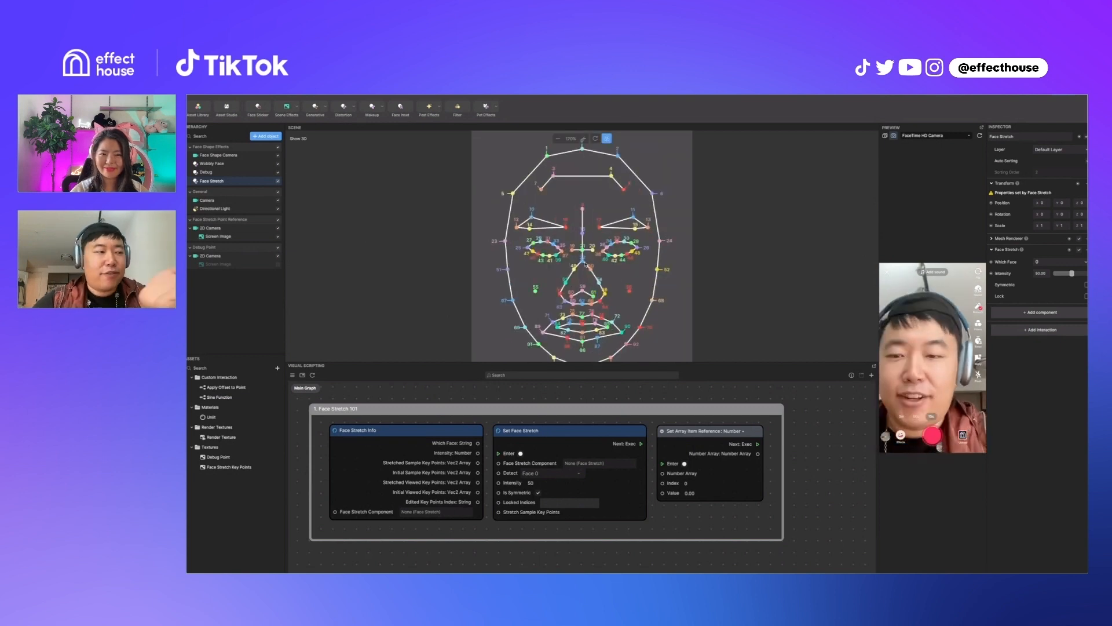
click(875, 366)
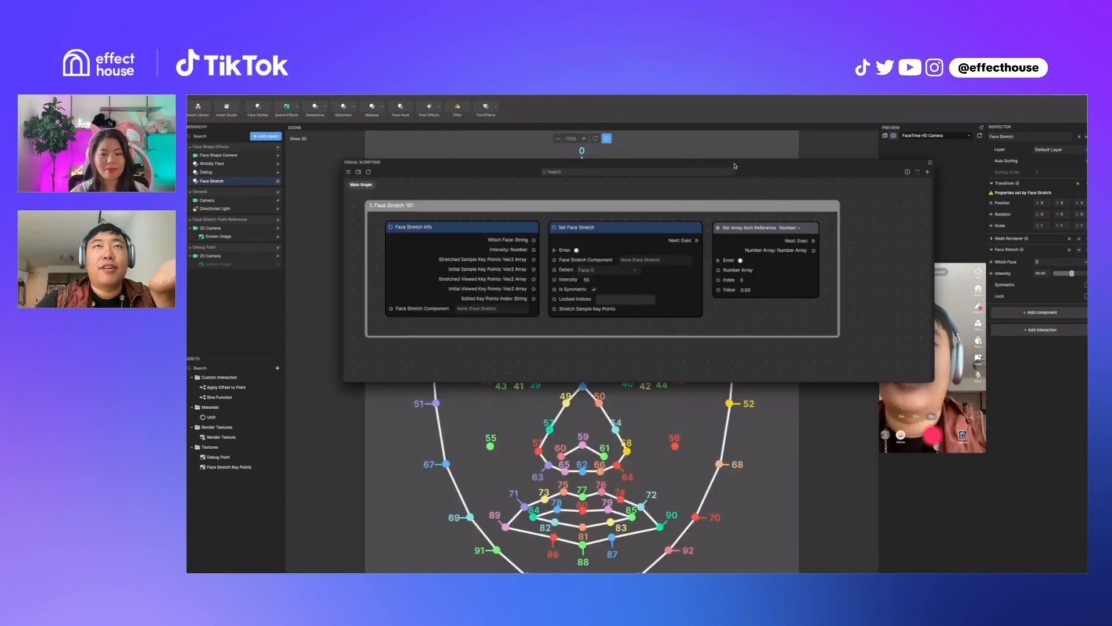
drag(736, 166, 1083, 509)
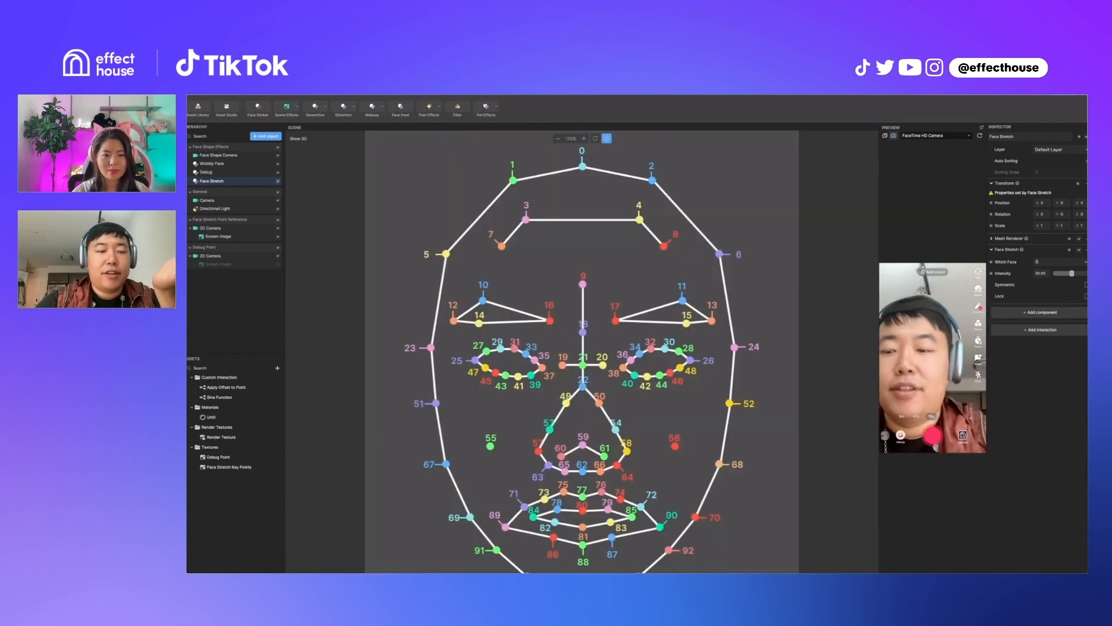
scroll(663, 494, down, 3)
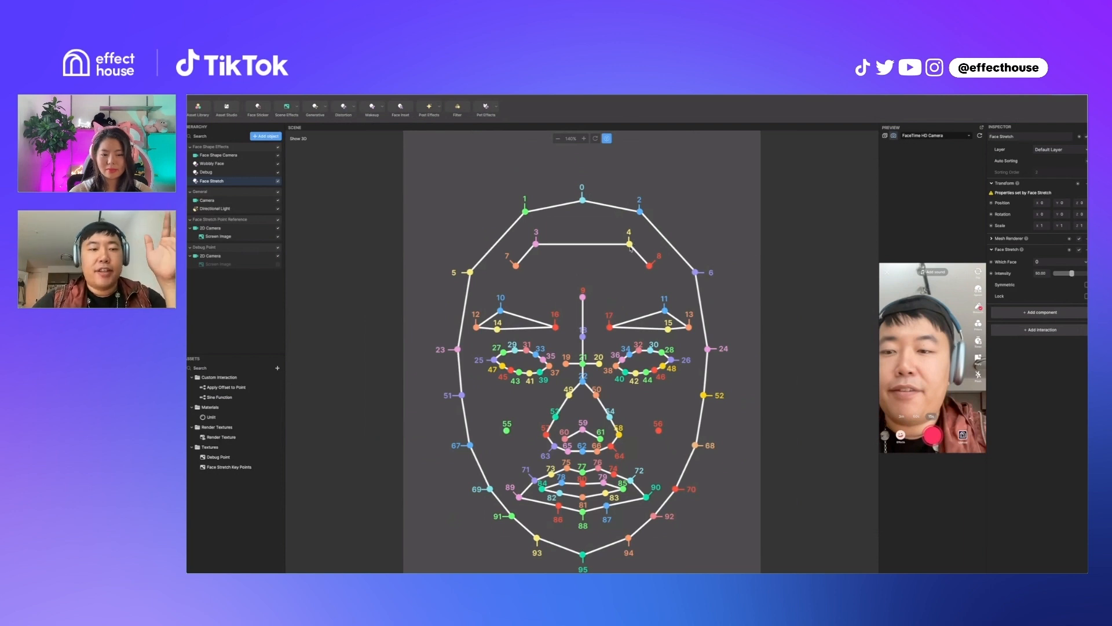
scroll(631, 249, down, 1)
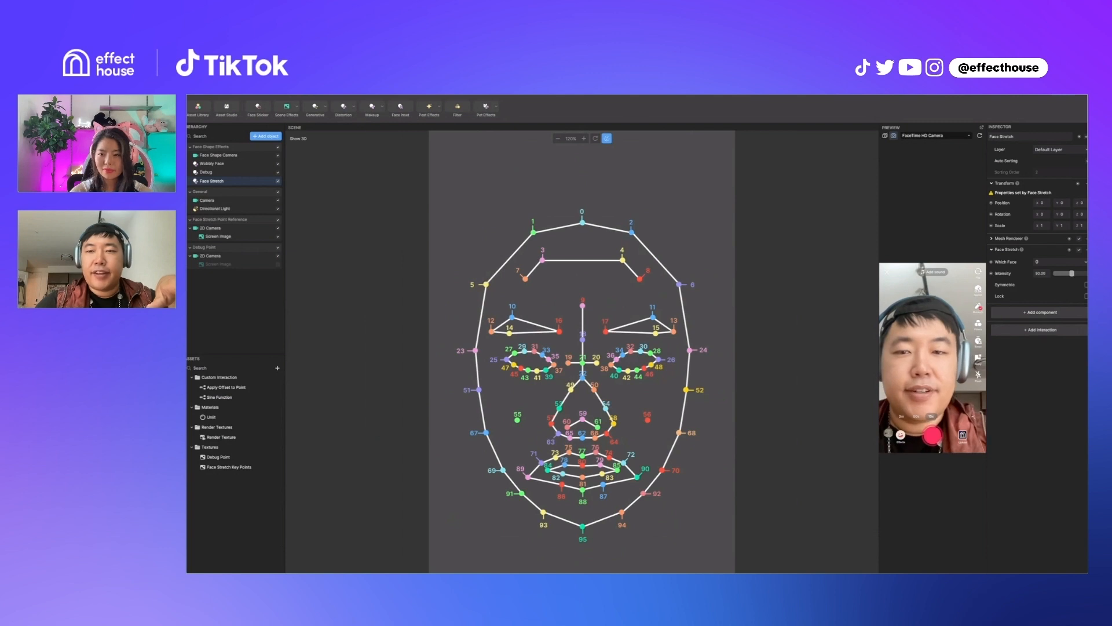
Bring the visual scripting window back, float it again and move it off the key point reference.
key(super+shift+v)
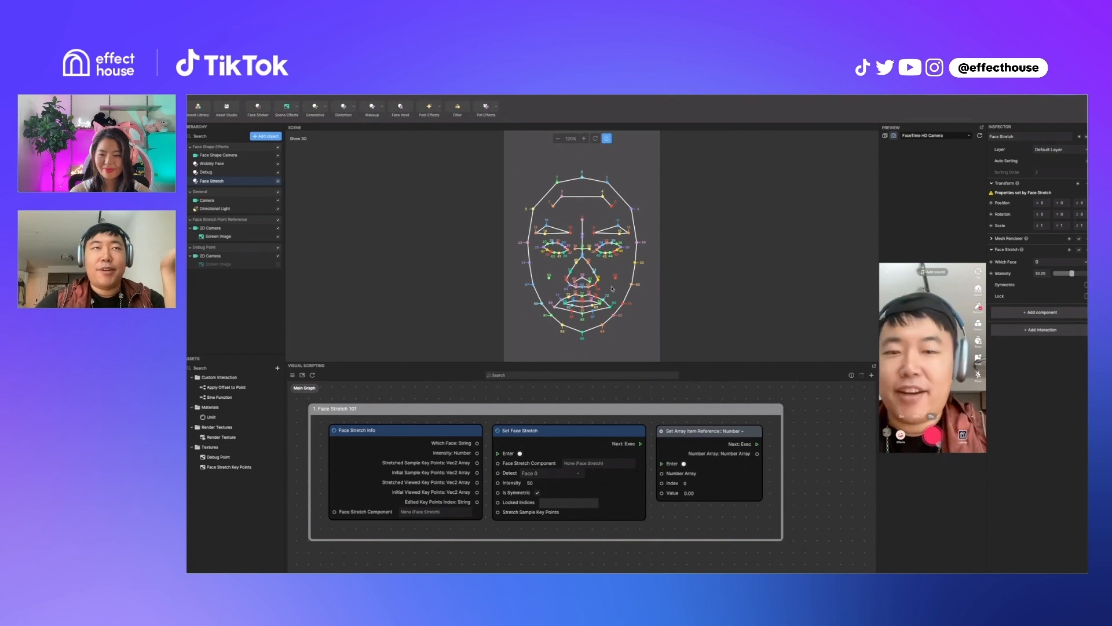
click(875, 366)
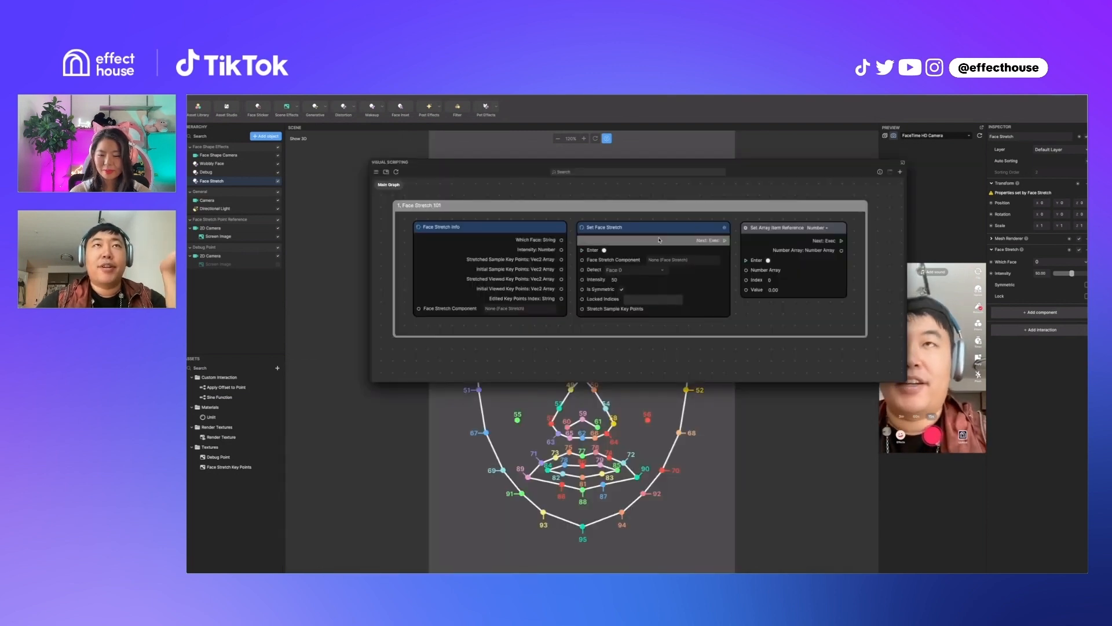
drag(663, 164, 646, 572)
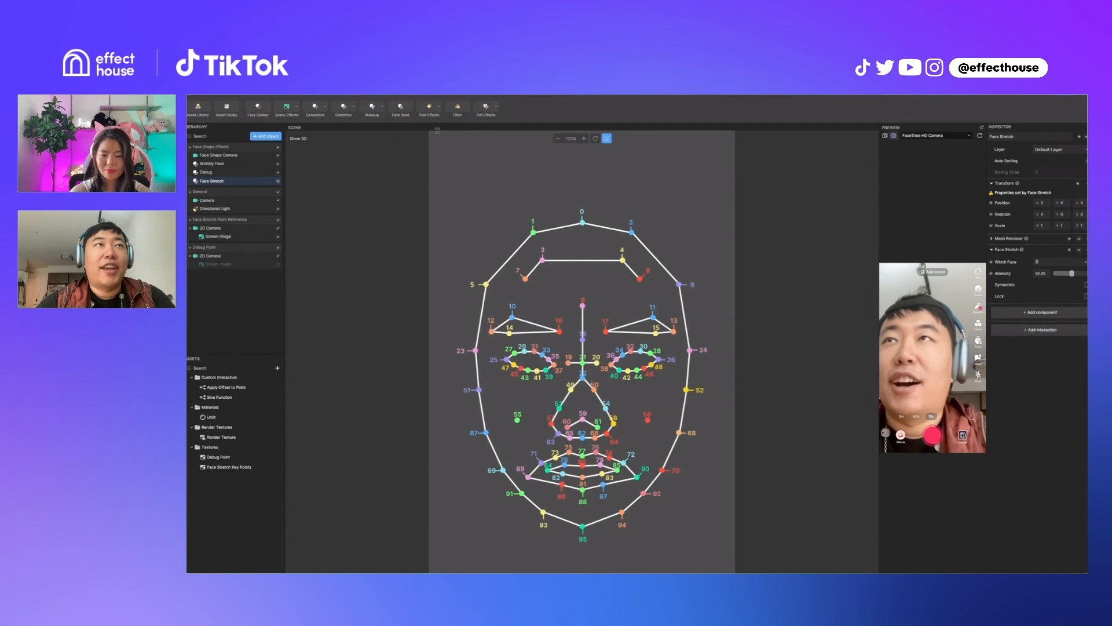
drag(430, 131, 734, 572)
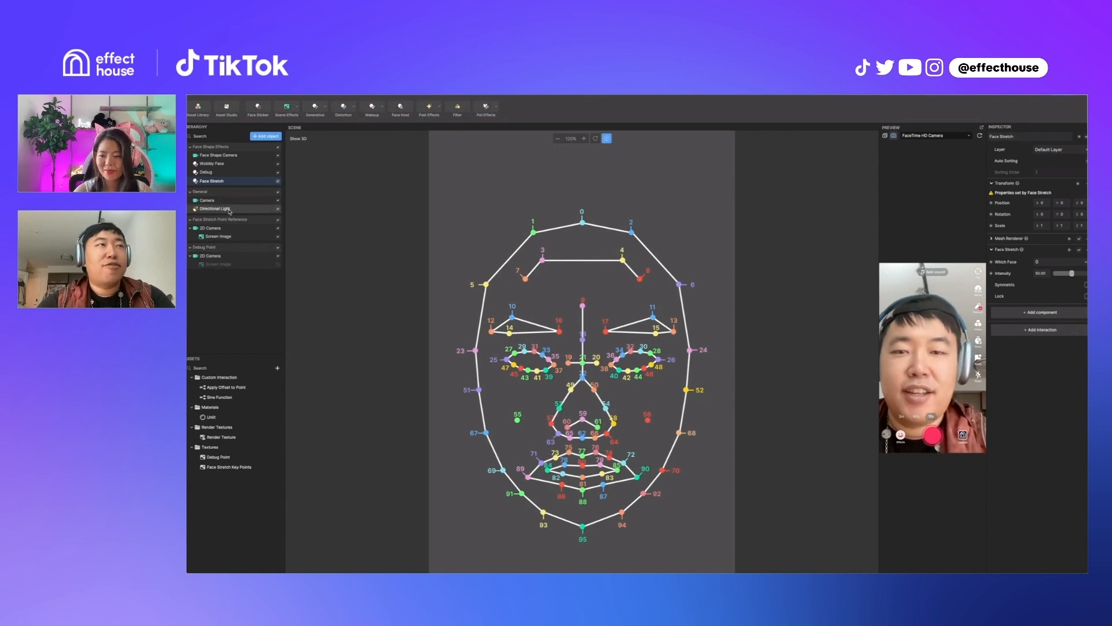
Set the render texture of the 2D Camera under Face Stretch Point Reference to Final Render Output.
click(250, 221)
click(242, 237)
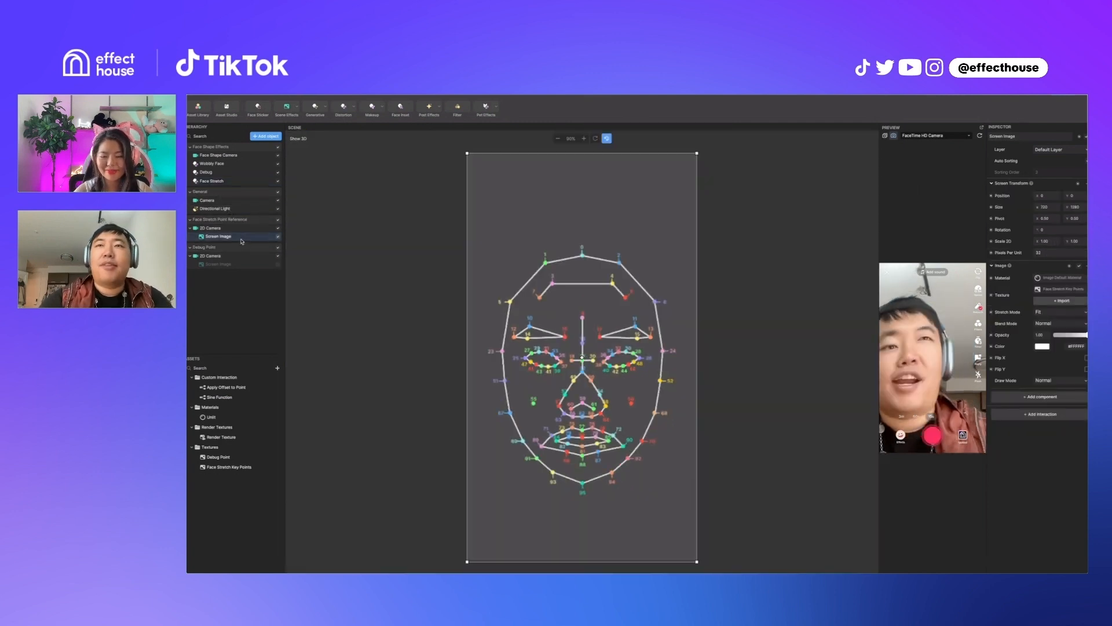
click(302, 138)
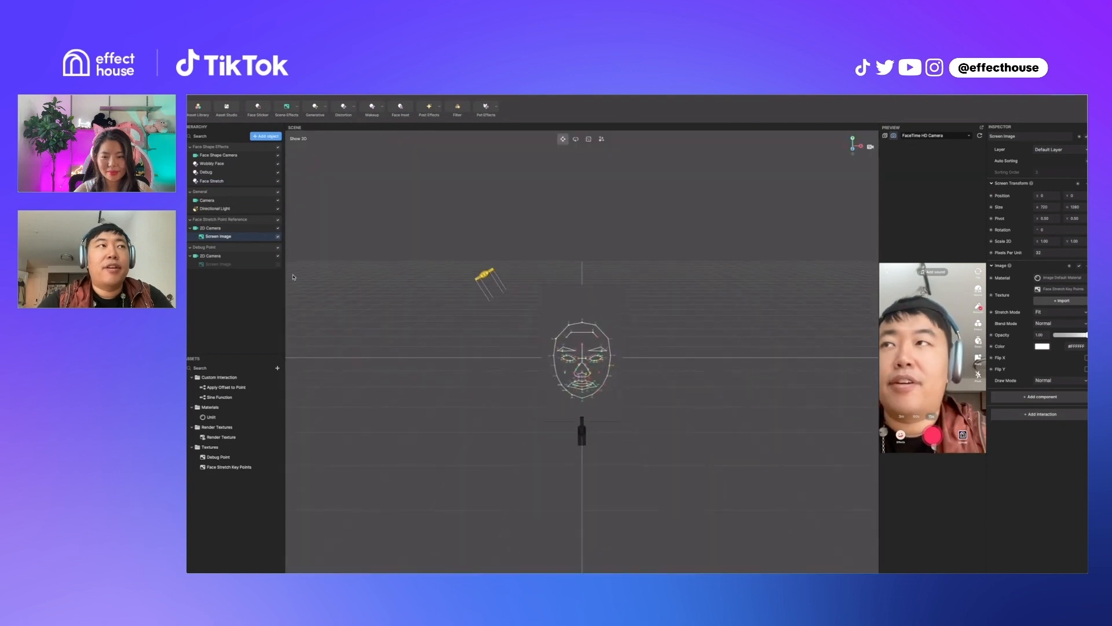
click(604, 355)
click(1057, 220)
click(627, 207)
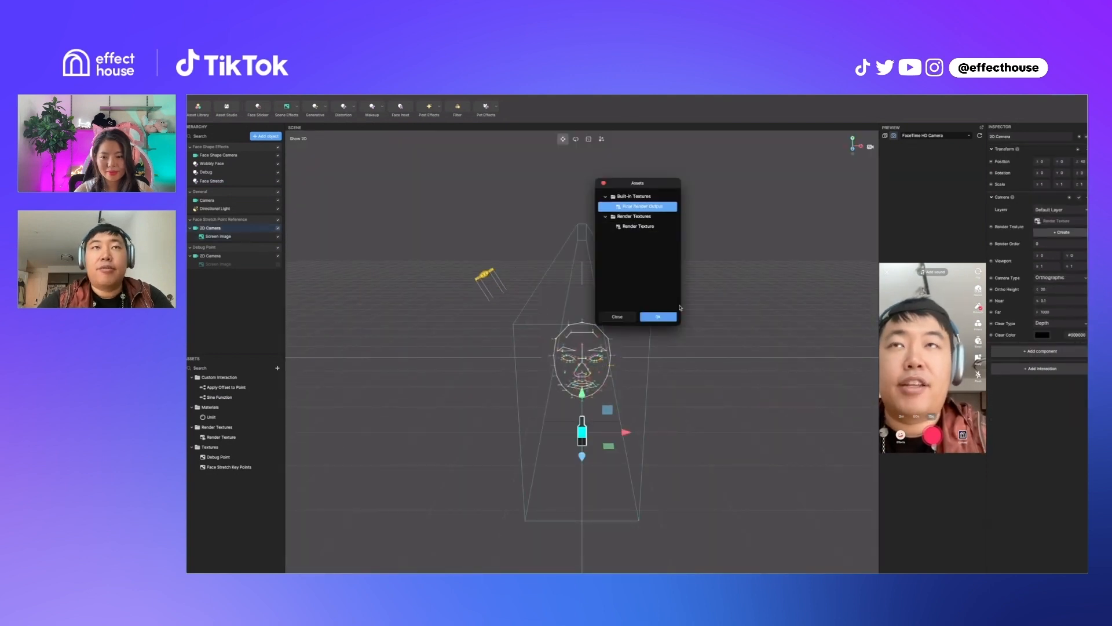
click(658, 316)
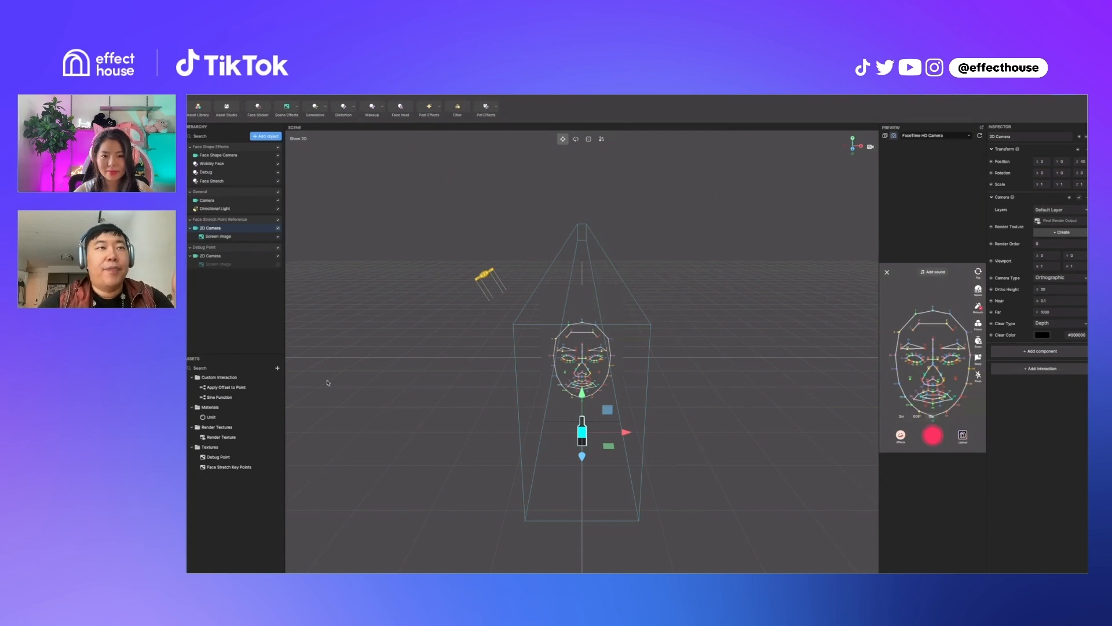
Create a second render texture in the project's assets.
click(278, 368)
mouse_move(326, 400)
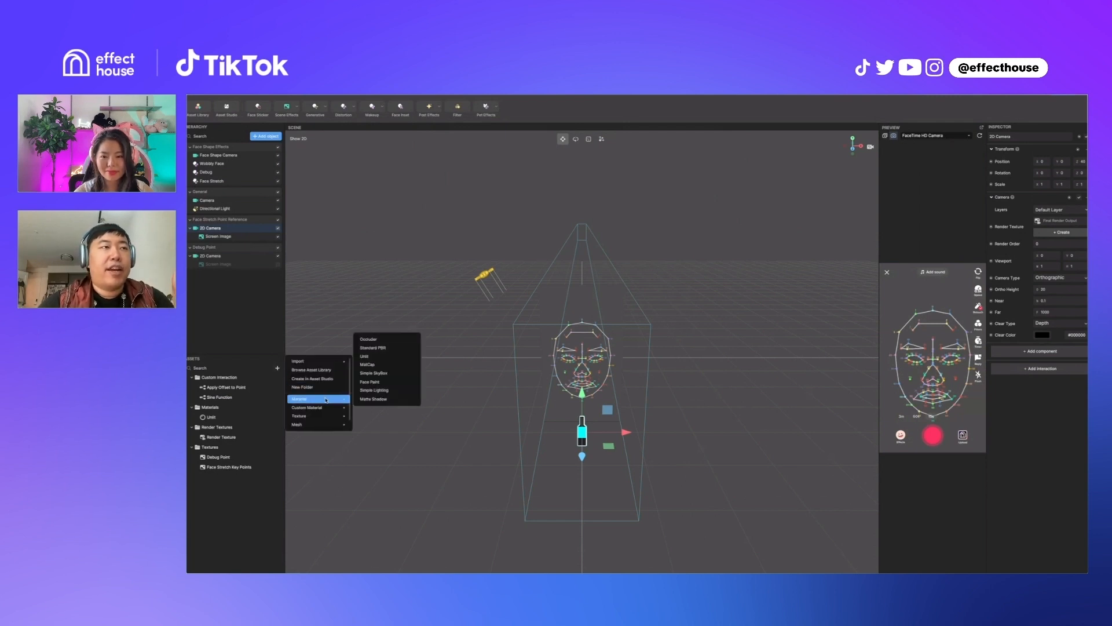
click(264, 367)
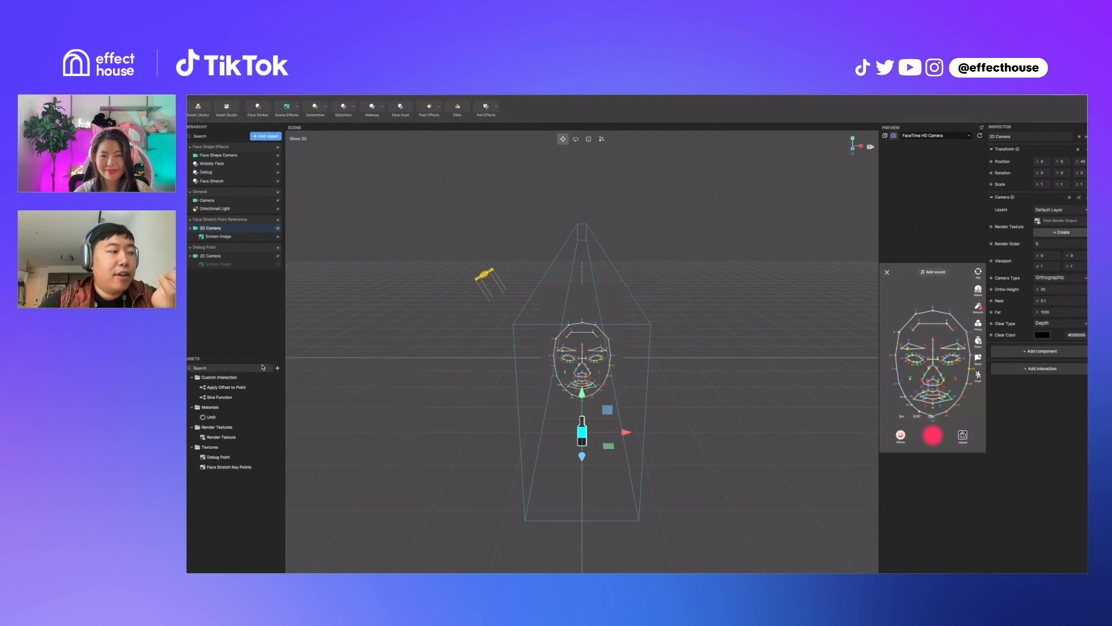
click(278, 368)
mouse_move(319, 416)
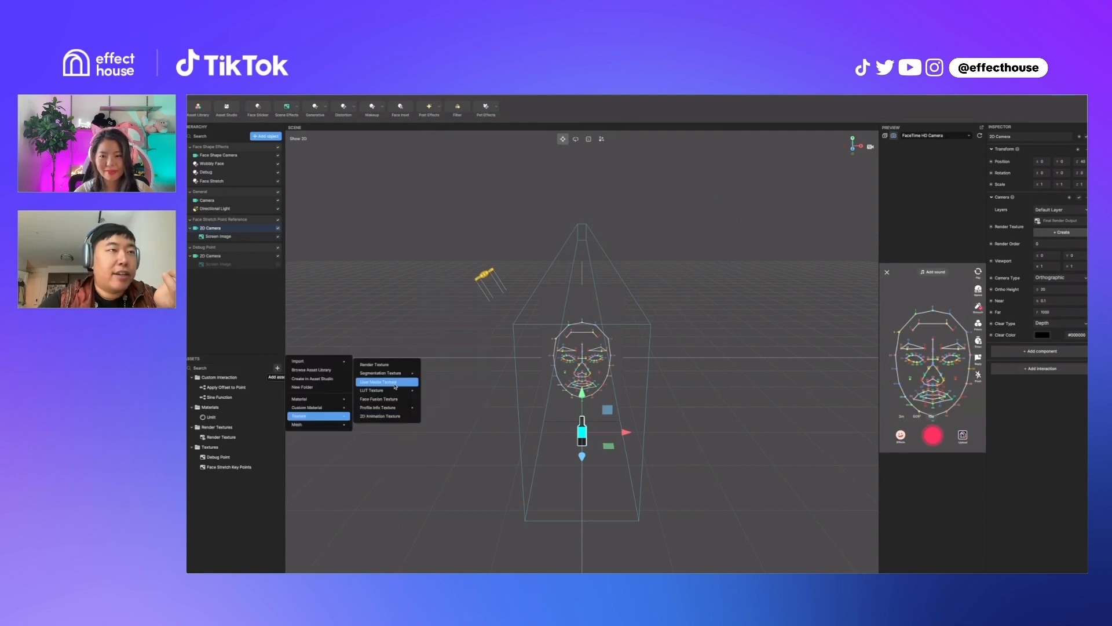
click(401, 365)
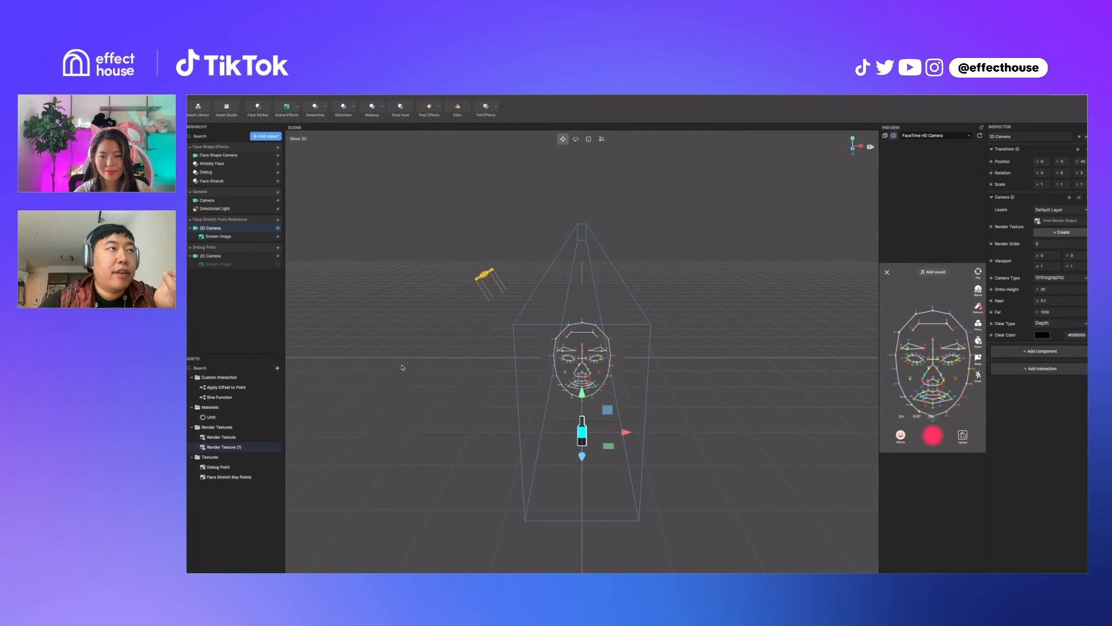
Assign Render Texture (1) as the render texture of the 2D Camera under Face Stretch Point Reference.
click(1056, 223)
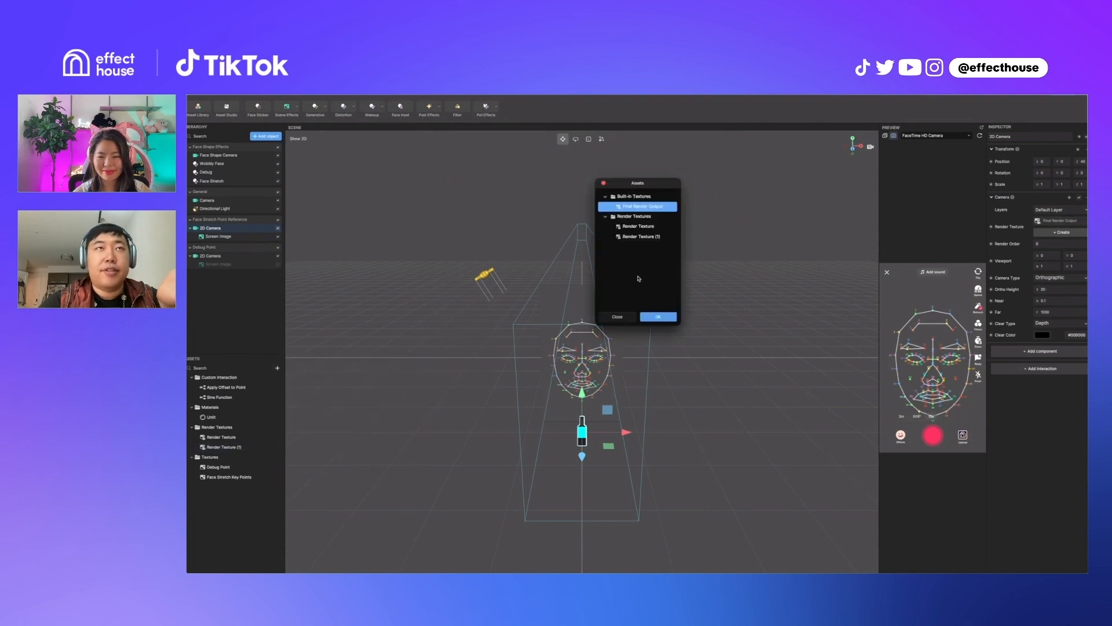
click(649, 237)
click(660, 318)
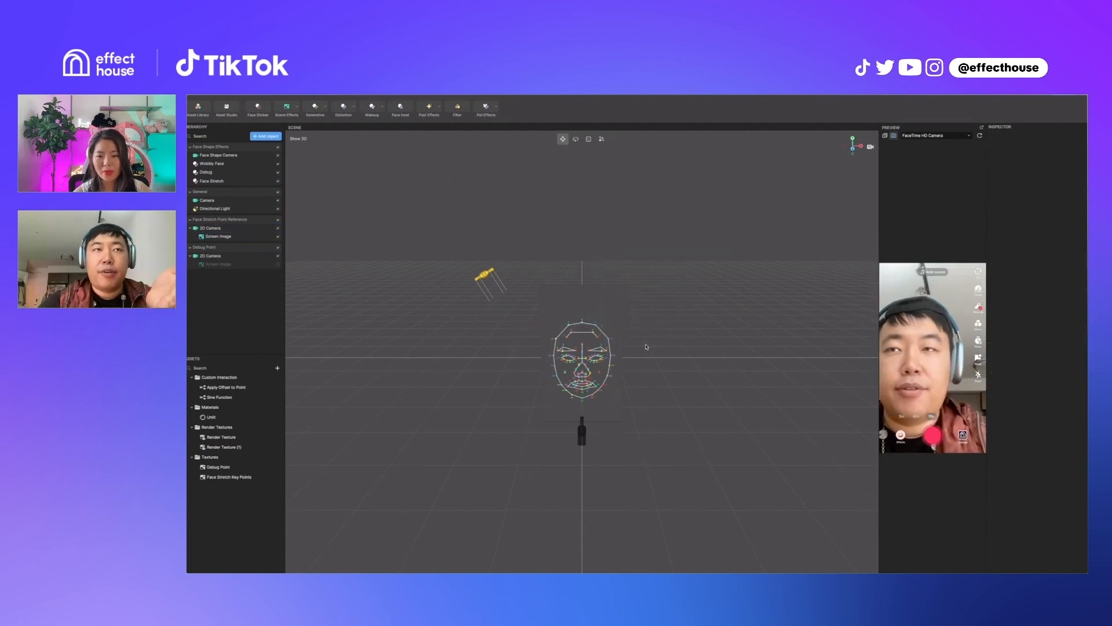
Inspect the key point reference image up close in the 2D and 3D scene views.
click(590, 352)
scroll(589, 352, up, 4)
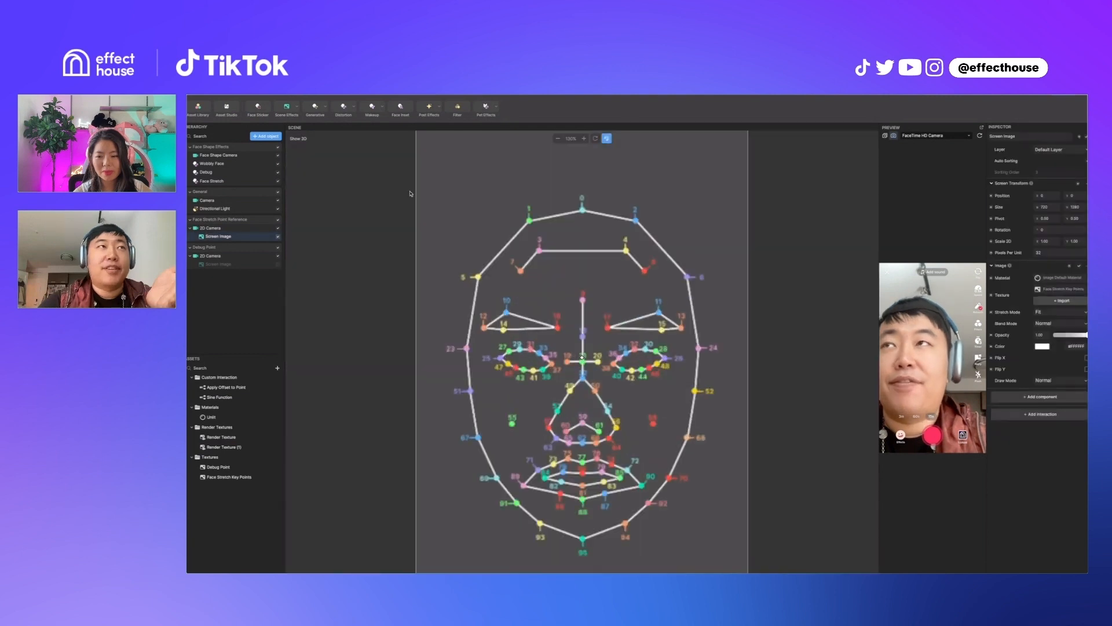
click(299, 139)
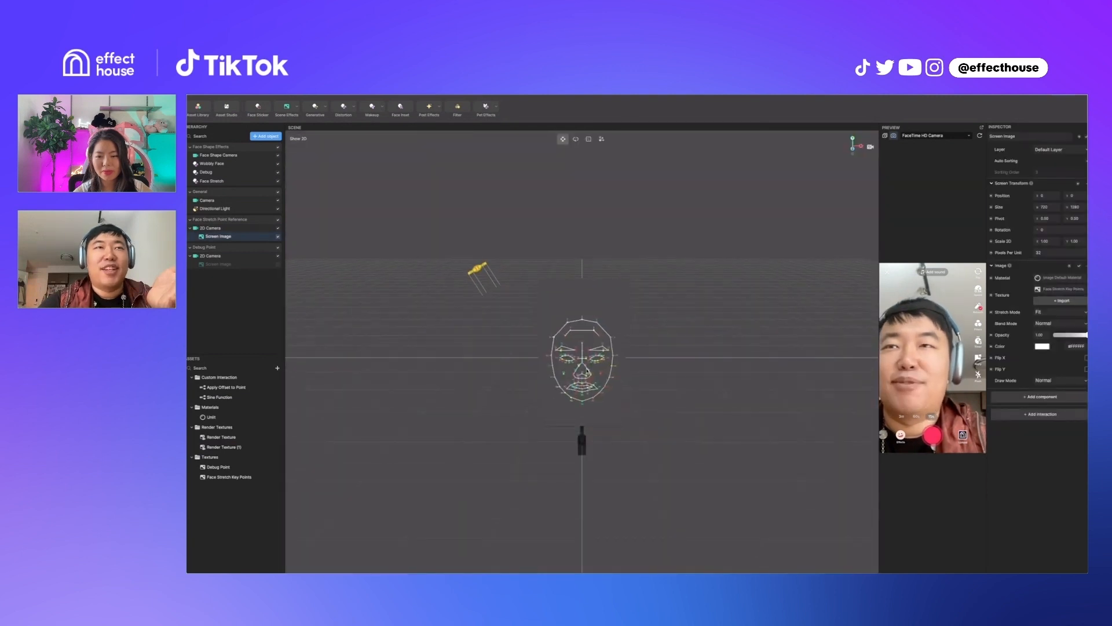
scroll(587, 371, up, 5)
scroll(587, 371, down, 5)
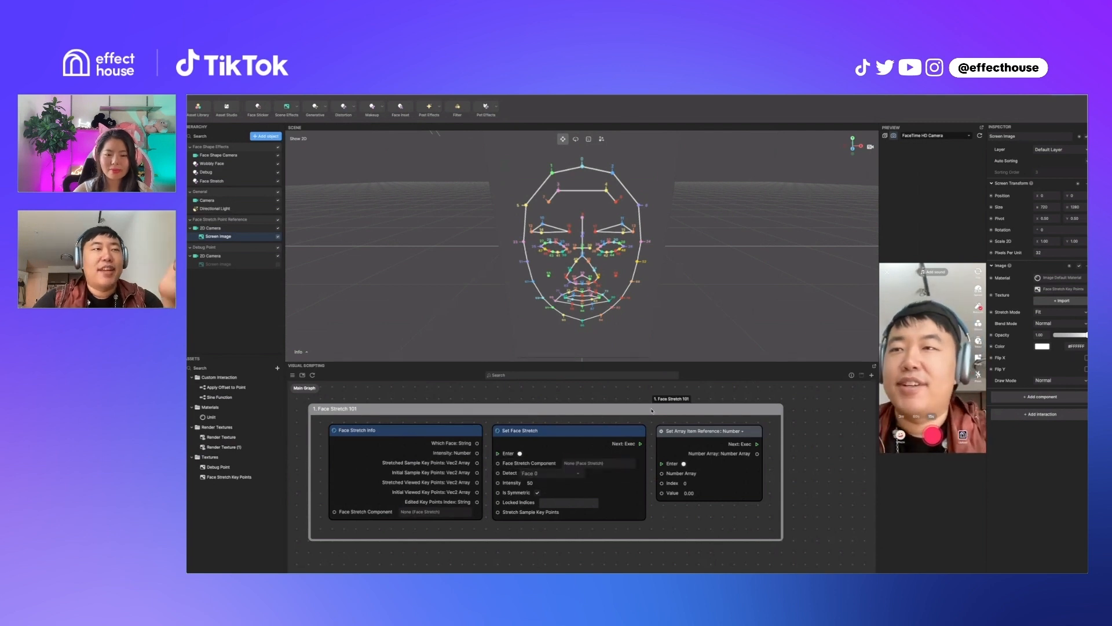
scroll(651, 414, down, 1)
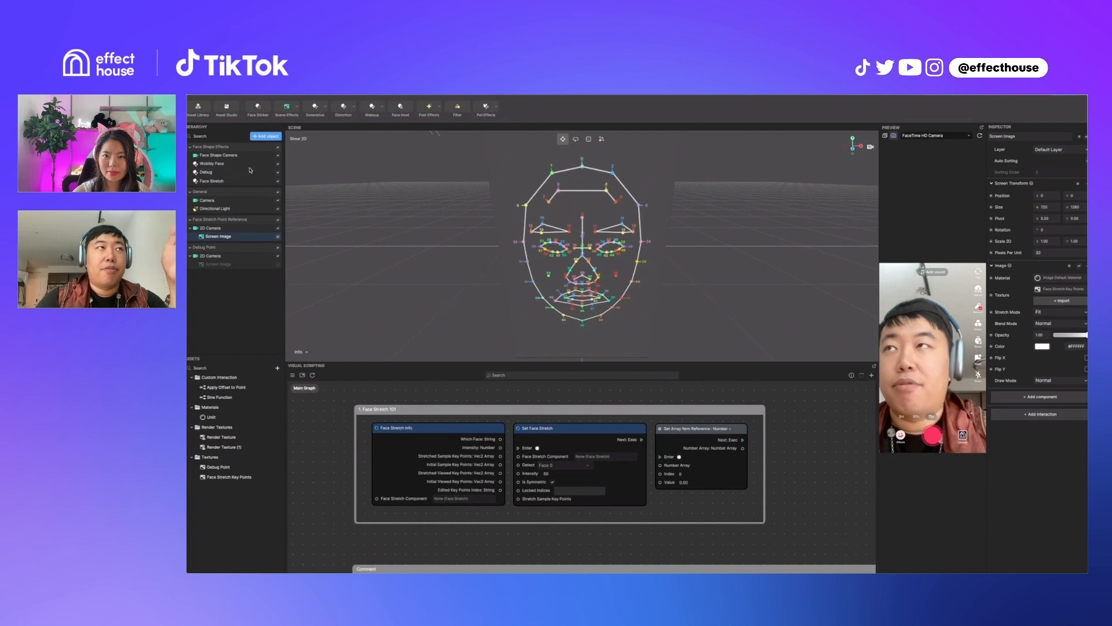
Hide the key point reference in the scene and reset the Face Stretch object's key points to their unstretched shape.
click(244, 163)
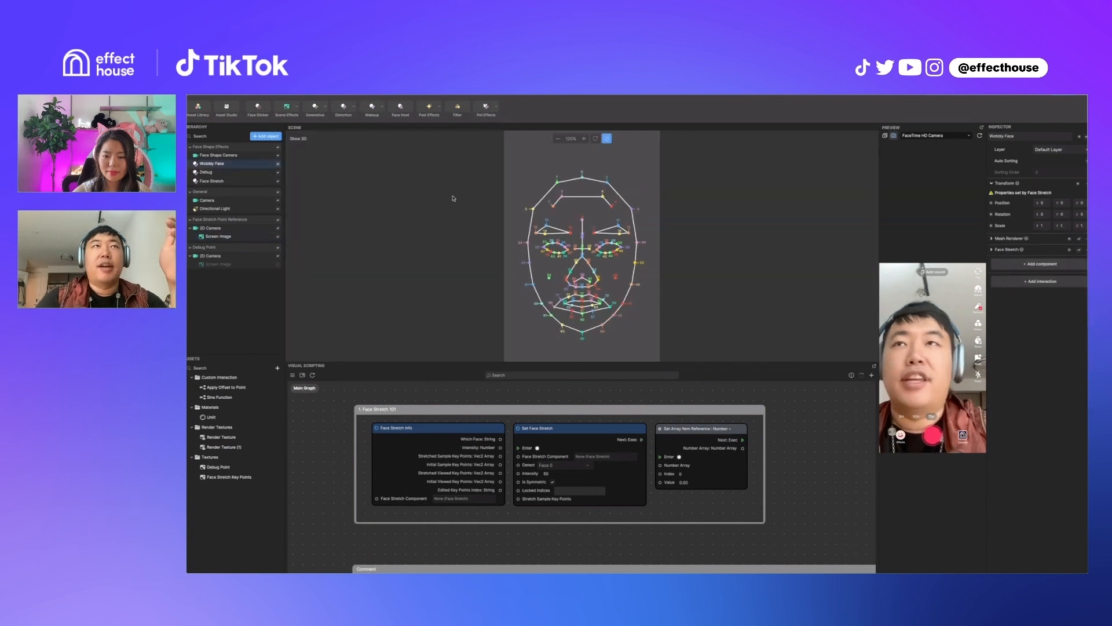
click(607, 139)
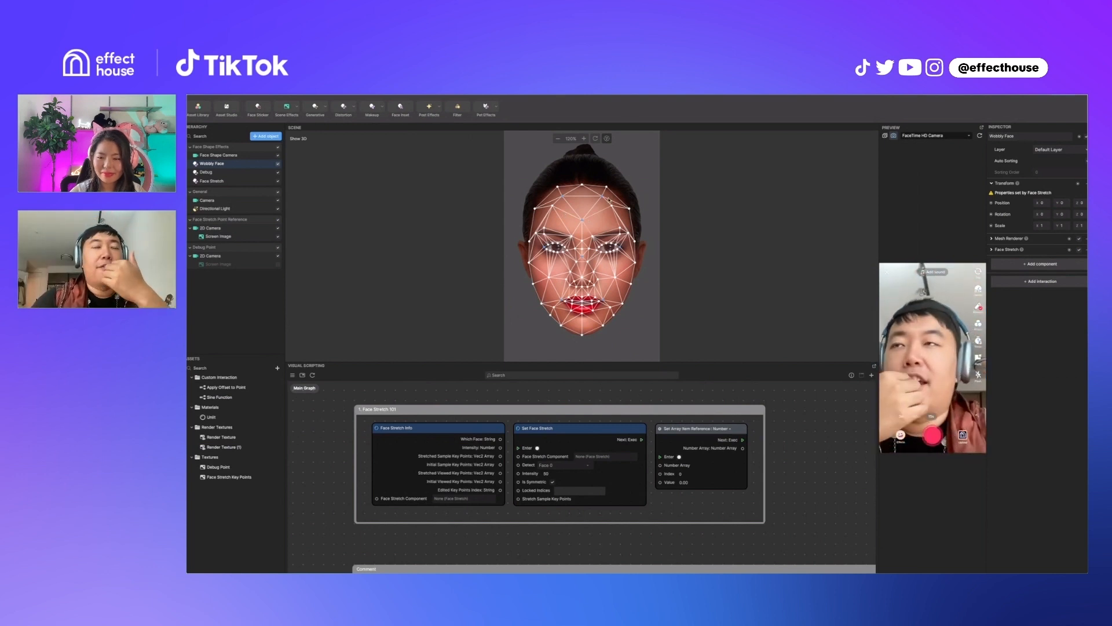
click(212, 181)
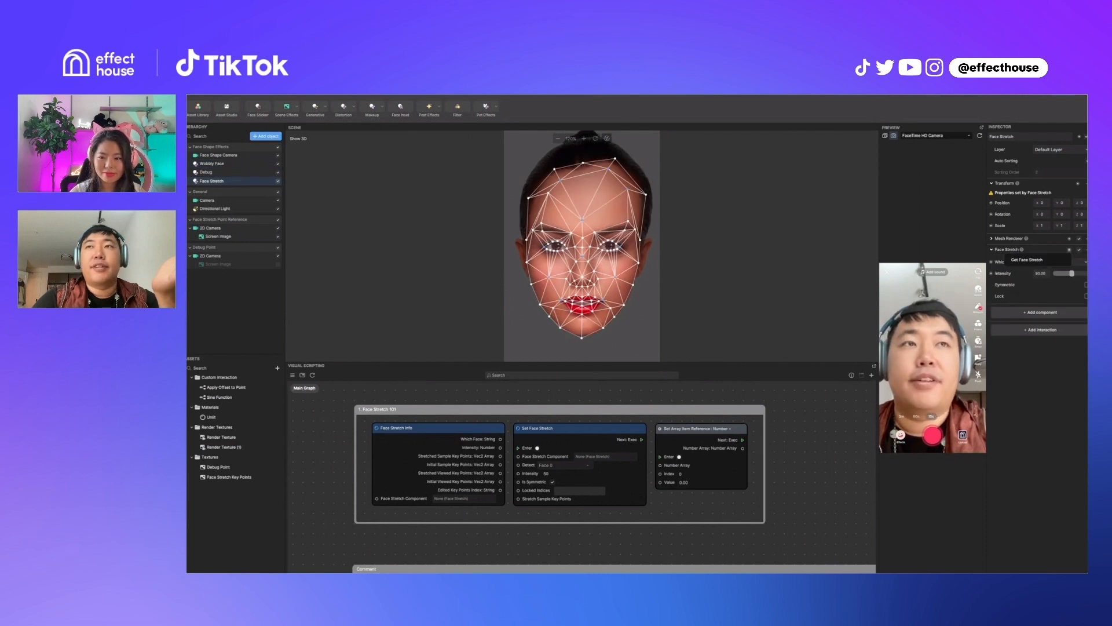
click(1085, 250)
click(1034, 289)
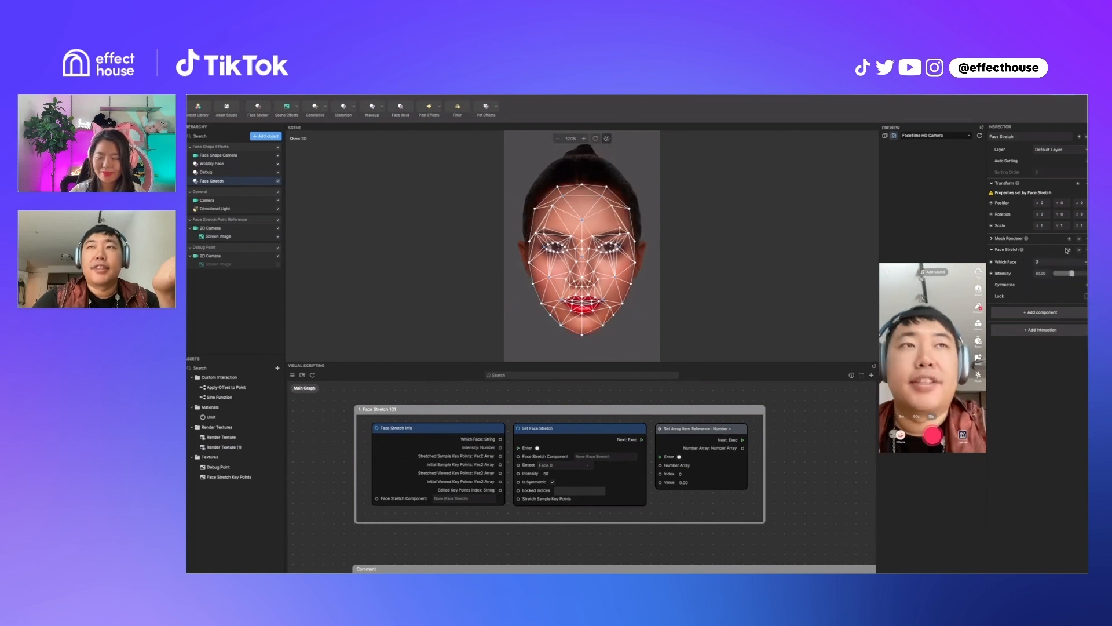
Add a node for the Face Stretch component to the graph and place it beside the Face Stretch Info node.
drag(1067, 250, 1064, 261)
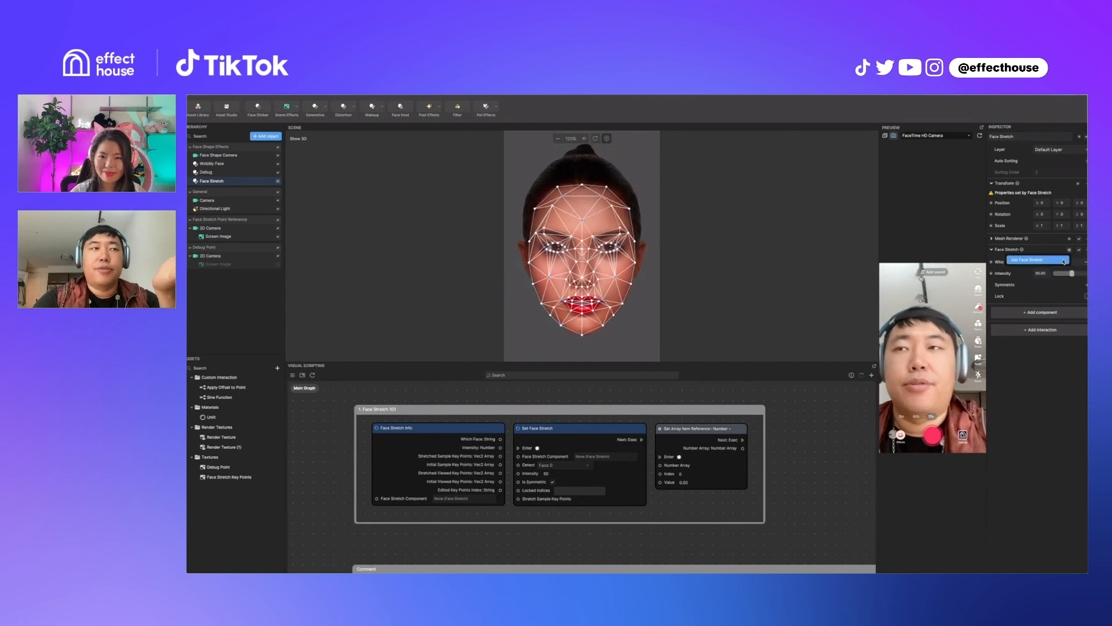
click(1064, 262)
drag(629, 490, 339, 481)
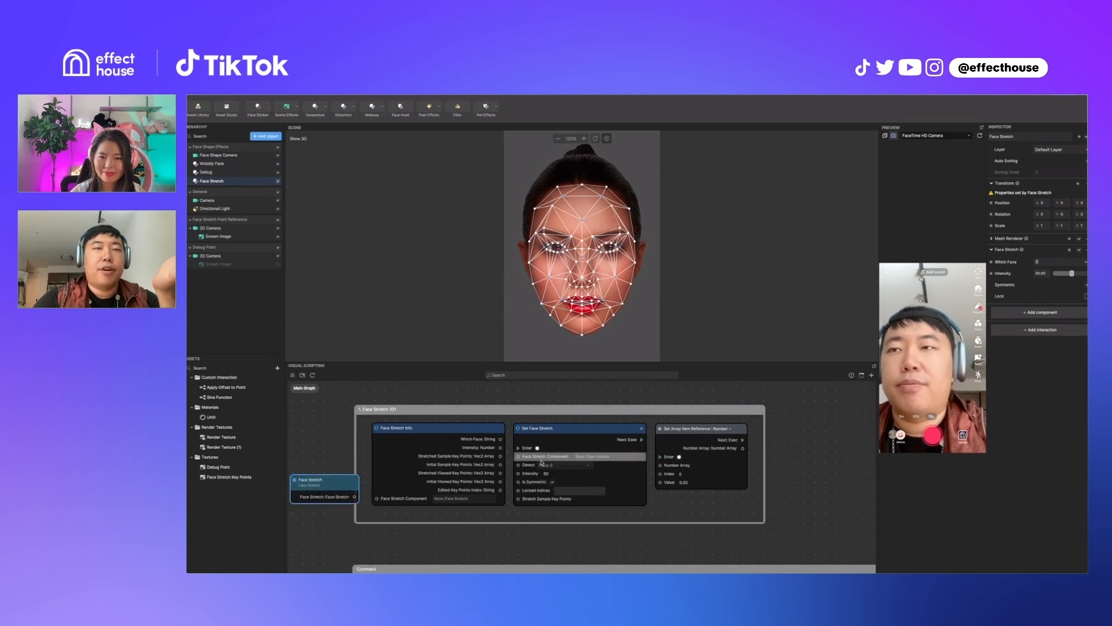
Review the Face Stretch Info, Set Face Stretch and Set Array Item Reference nodes in the Face Stretch 101 group.
scroll(712, 496, down, 2)
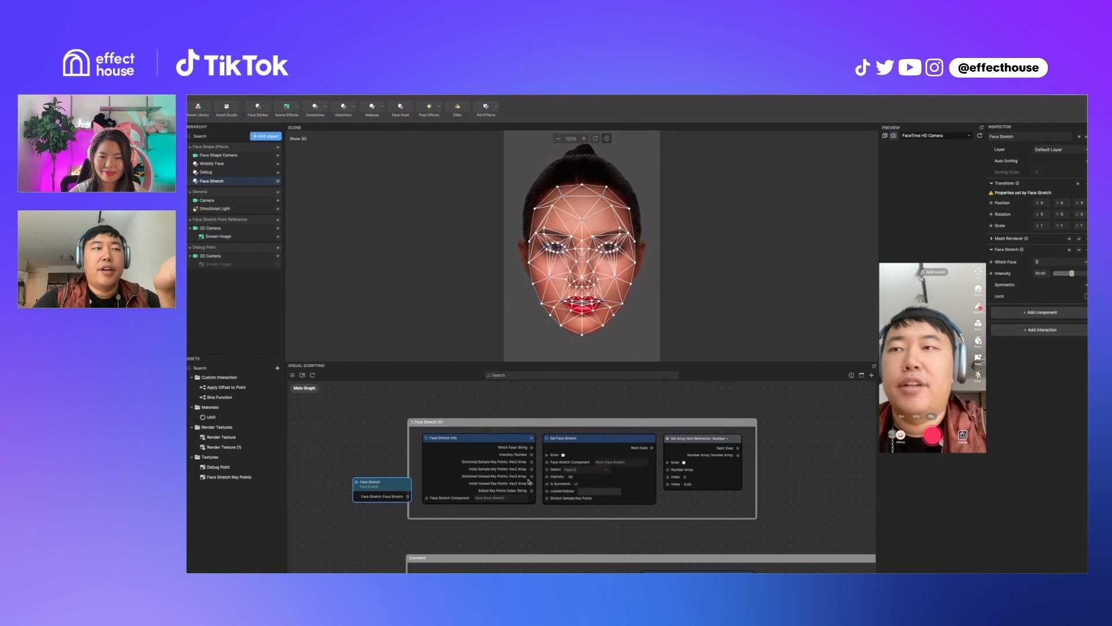
scroll(514, 473, up, 3)
click(516, 430)
click(597, 432)
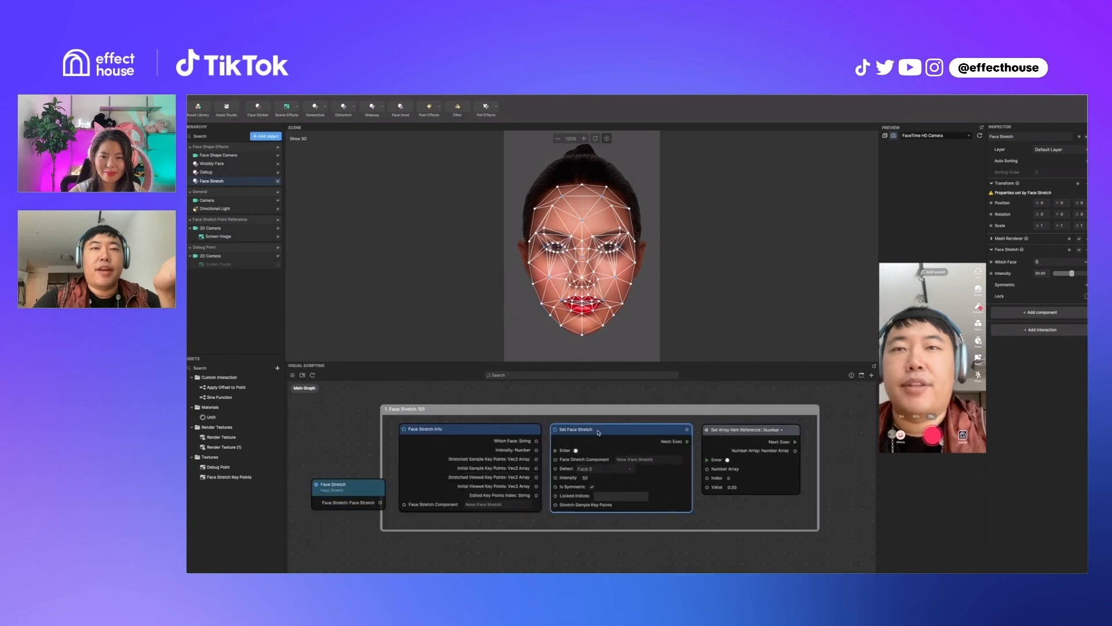
click(734, 433)
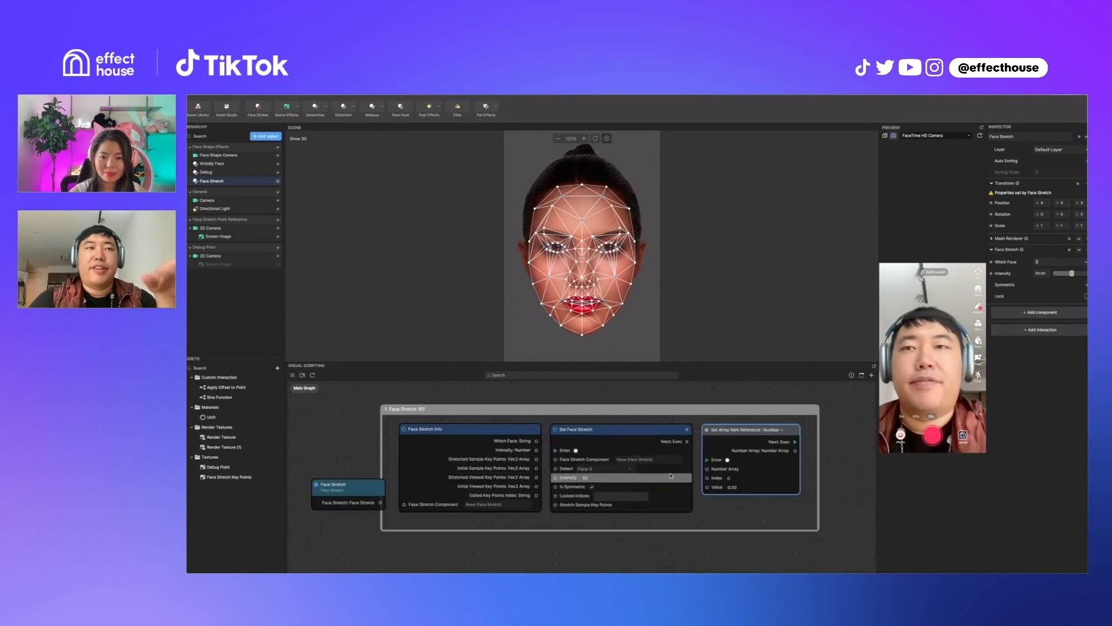
click(463, 433)
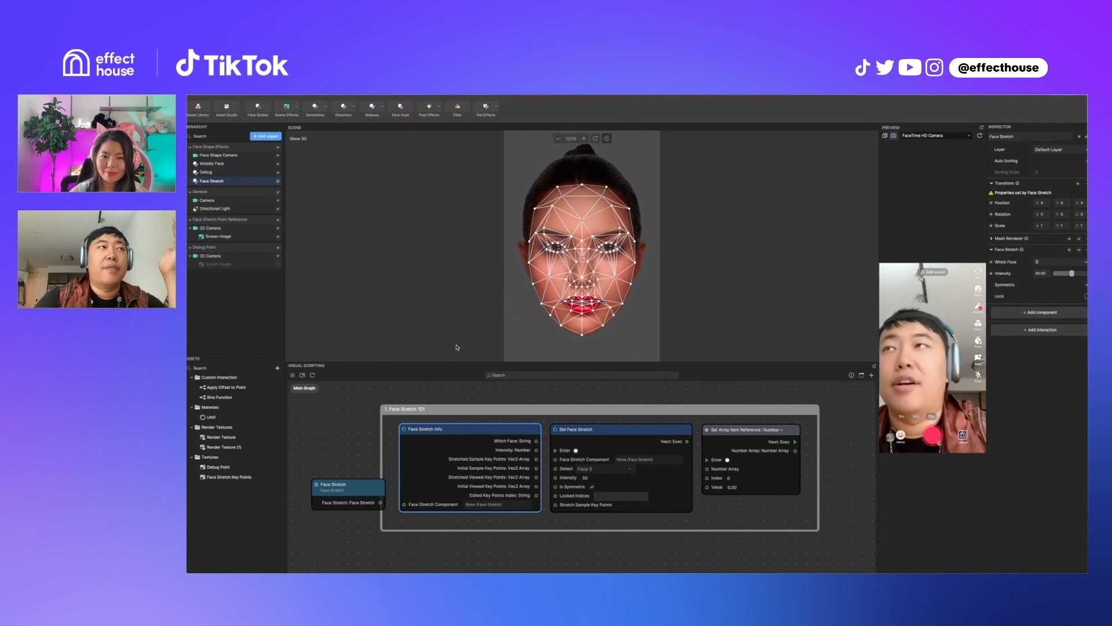
click(615, 431)
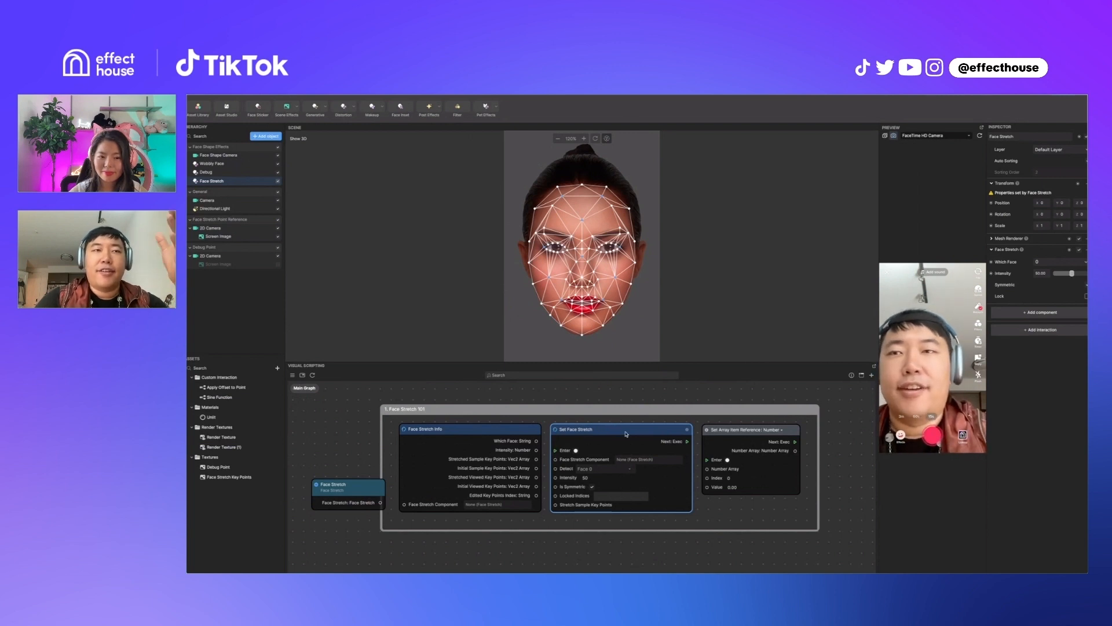
click(717, 436)
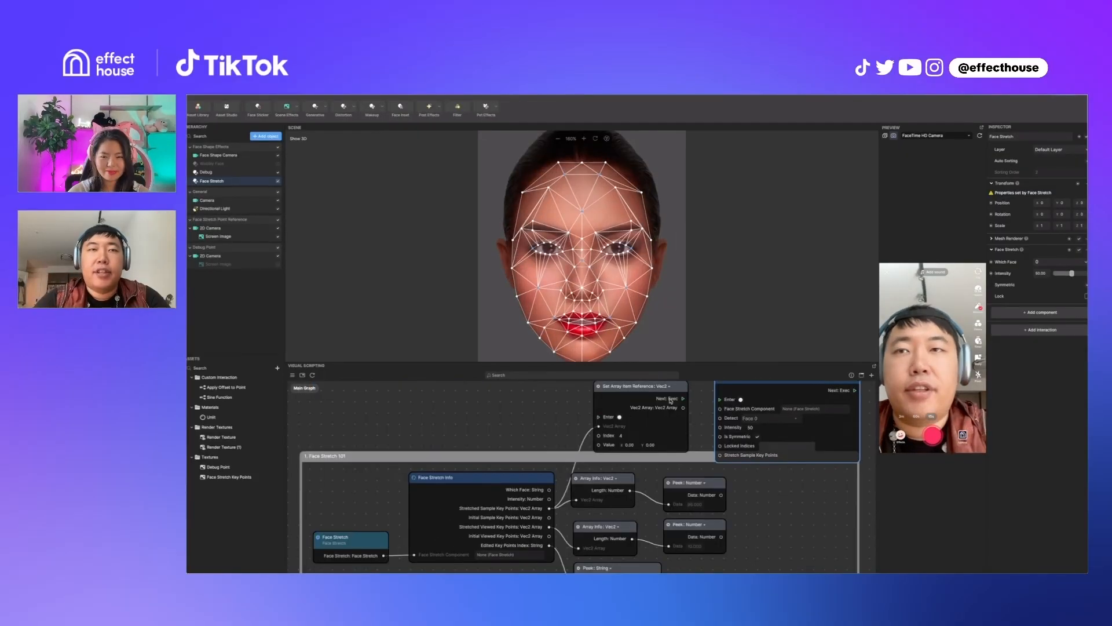
Connect Set Array Item Reference's Next output to Set Face Stretch's Enter, and the Face Stretch node to its Face Stretch Component input.
drag(684, 399, 716, 403)
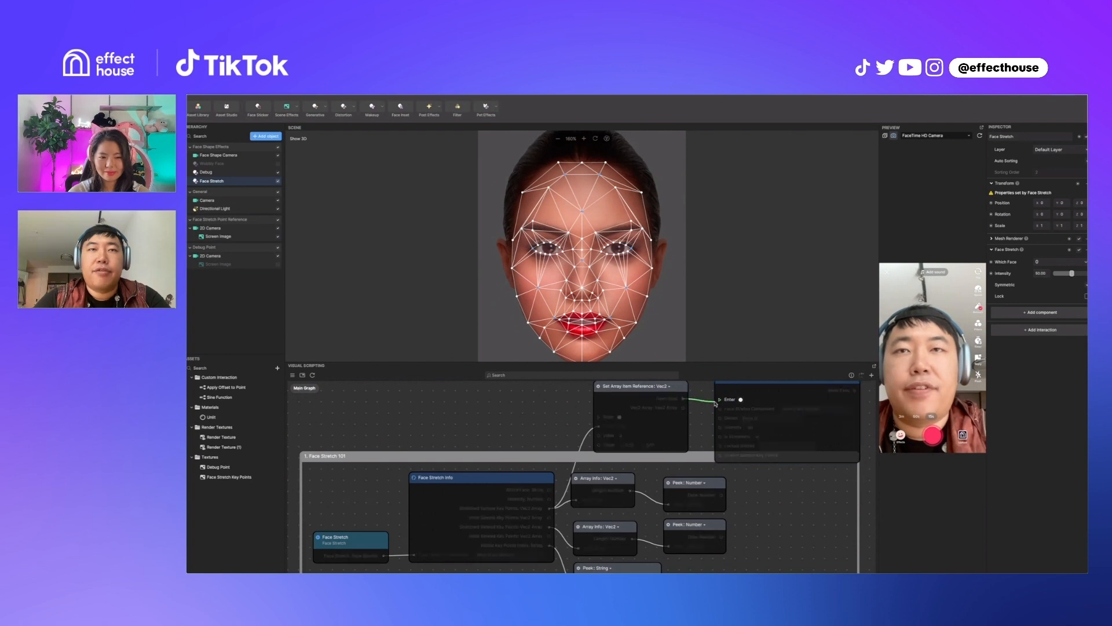
drag(385, 555, 733, 425)
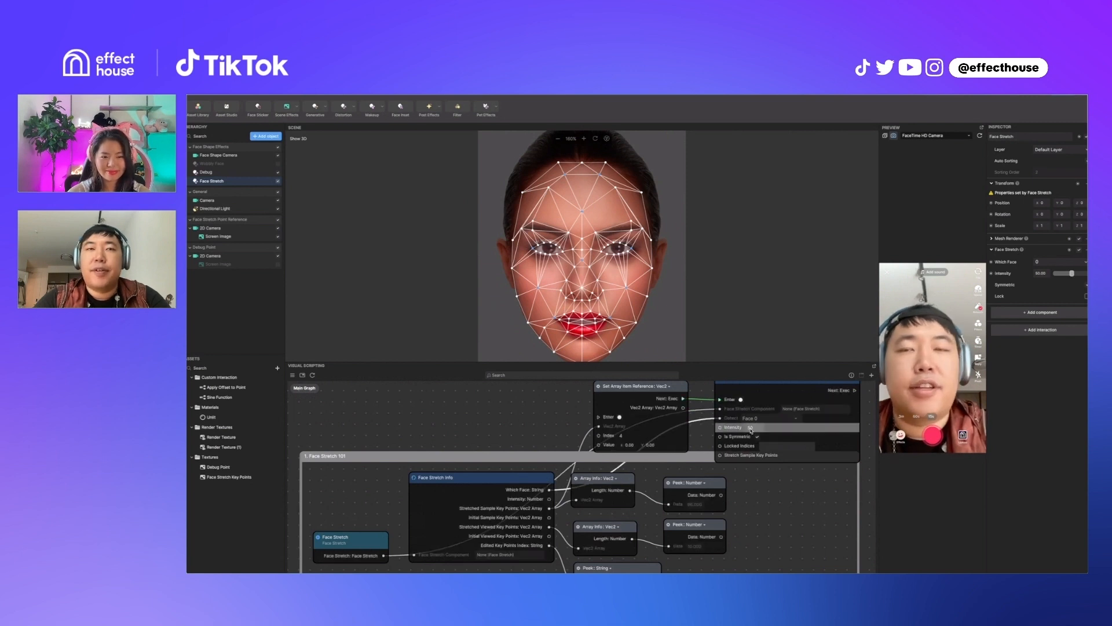